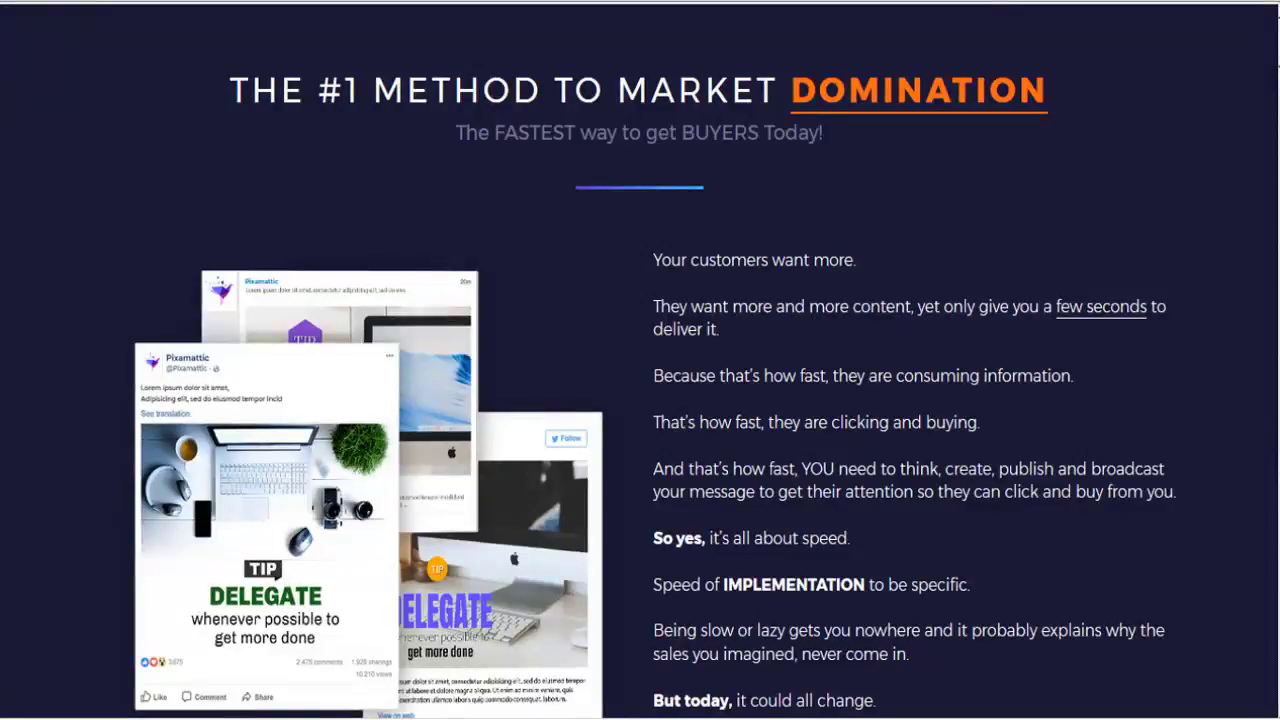
# - Scroll the sales page past the market-domination and speed-of-implementation pitches to the AI section
pyautogui.scroll(-1, 640, 400)
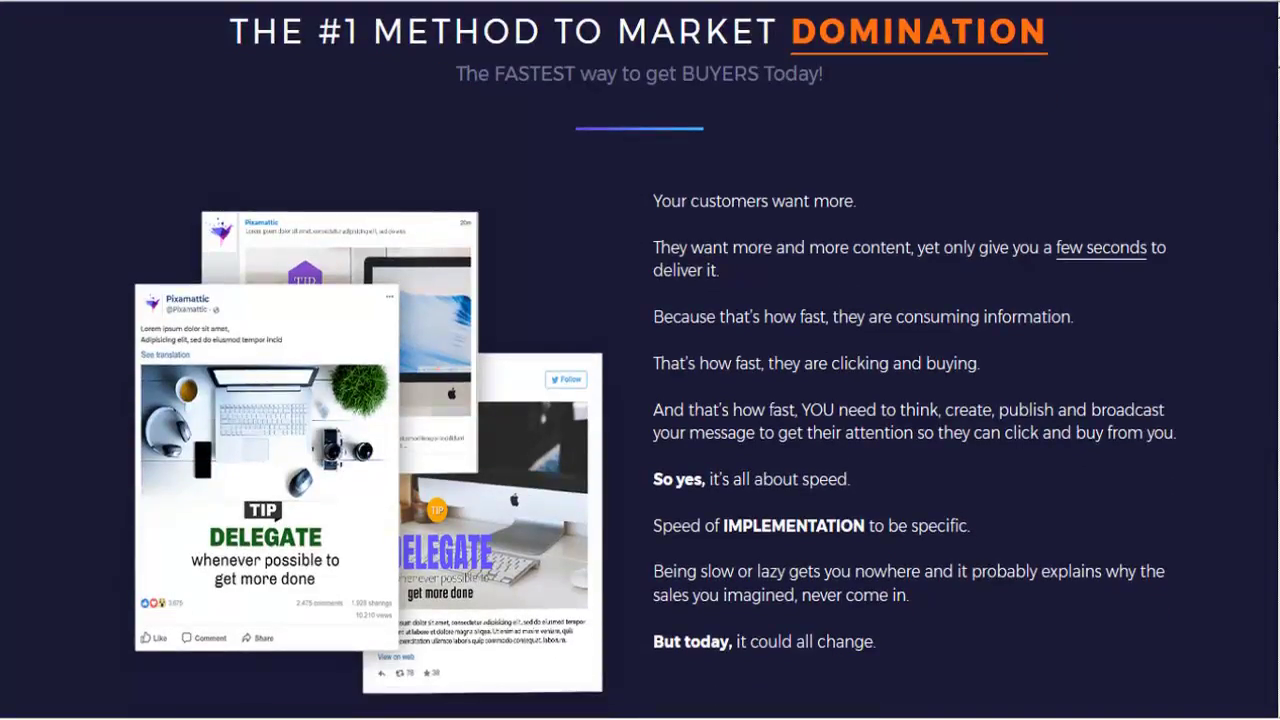
pyautogui.scroll(-1, 640, 400)
pyautogui.scroll(-1, 640, 400)
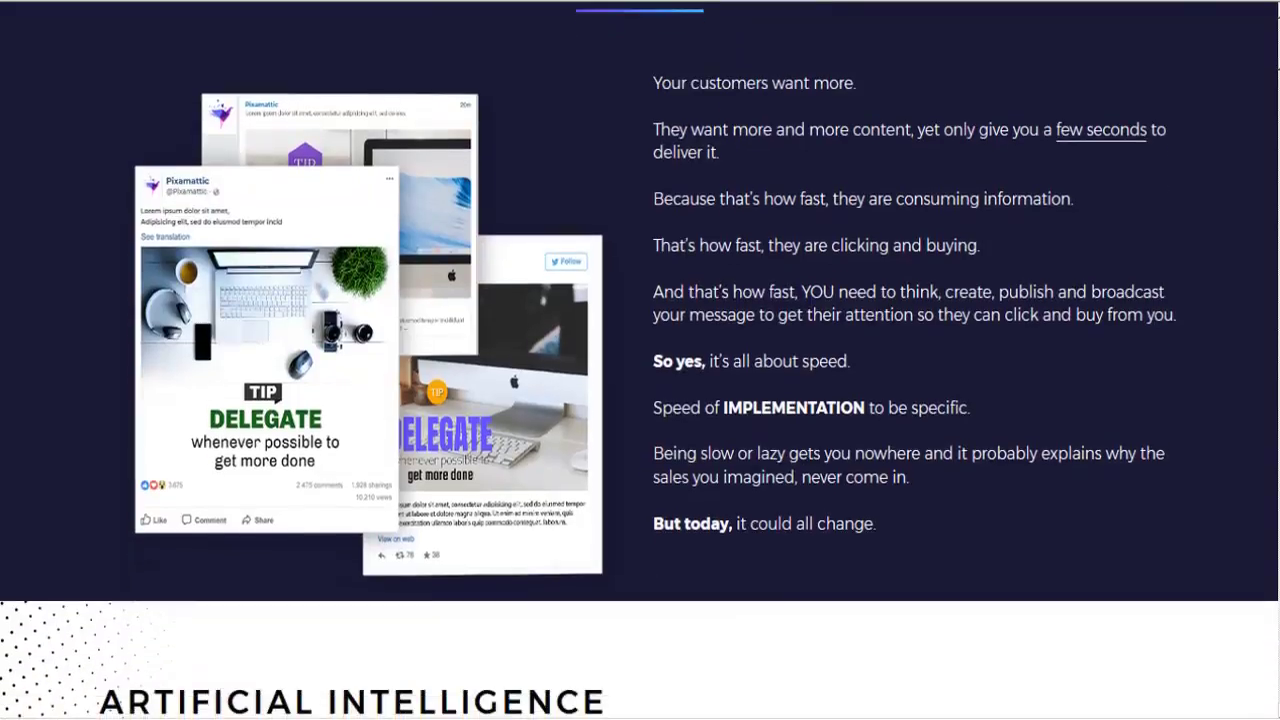
pyautogui.scroll(-1, 640, 400)
pyautogui.scroll(-1, 640, 400)
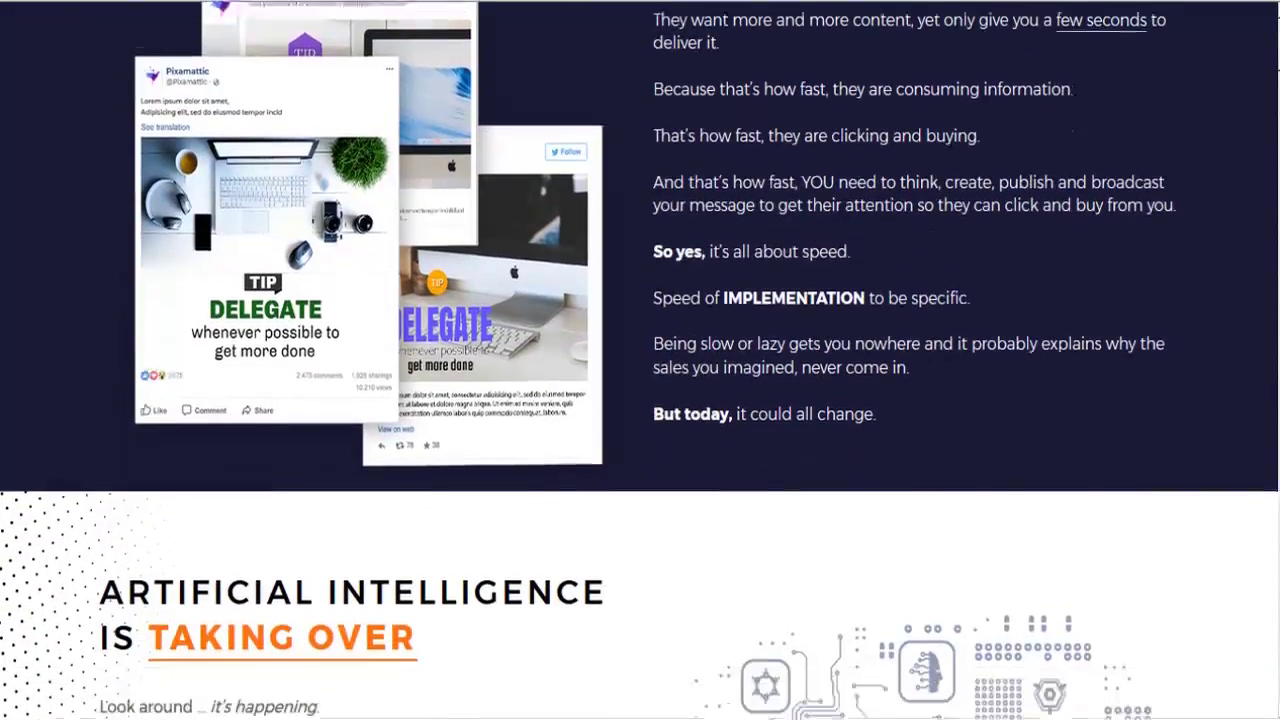
pyautogui.scroll(-1, 640, 400)
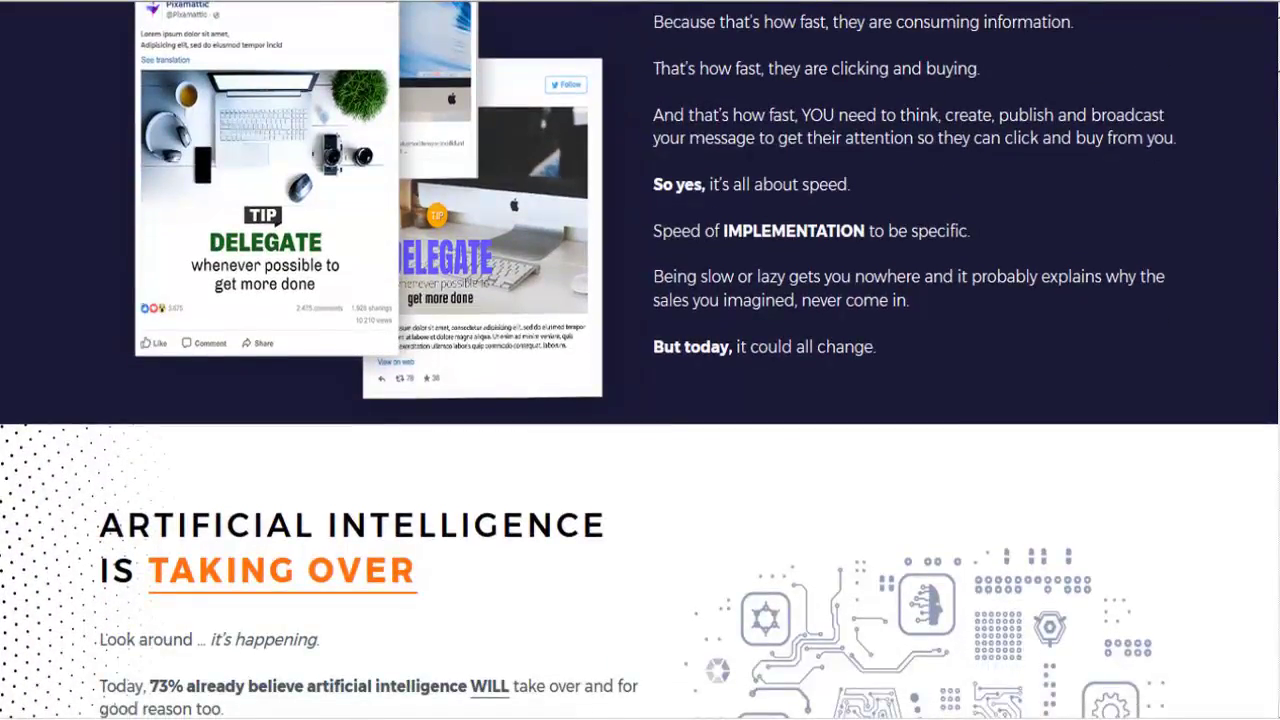
pyautogui.scroll(-1, 640, 400)
pyautogui.scroll(-1, 640, 400)
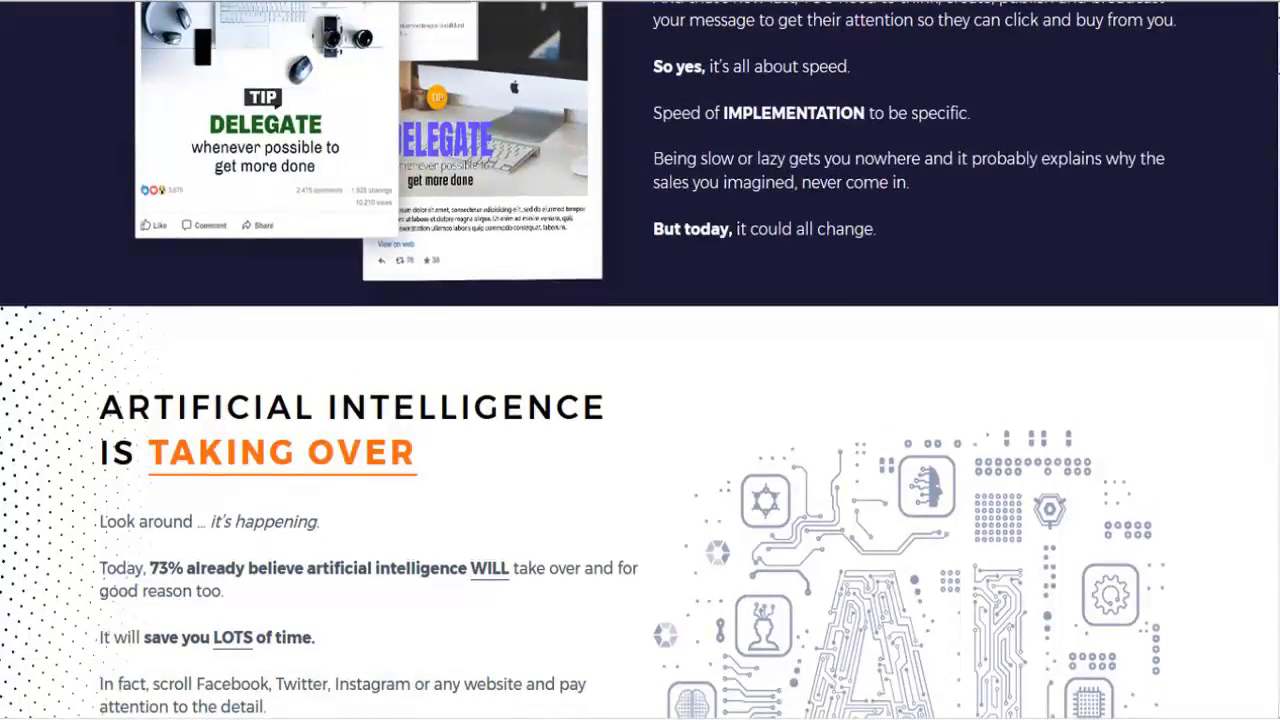
pyautogui.scroll(-1, 640, 400)
pyautogui.scroll(-1, 640, 400)
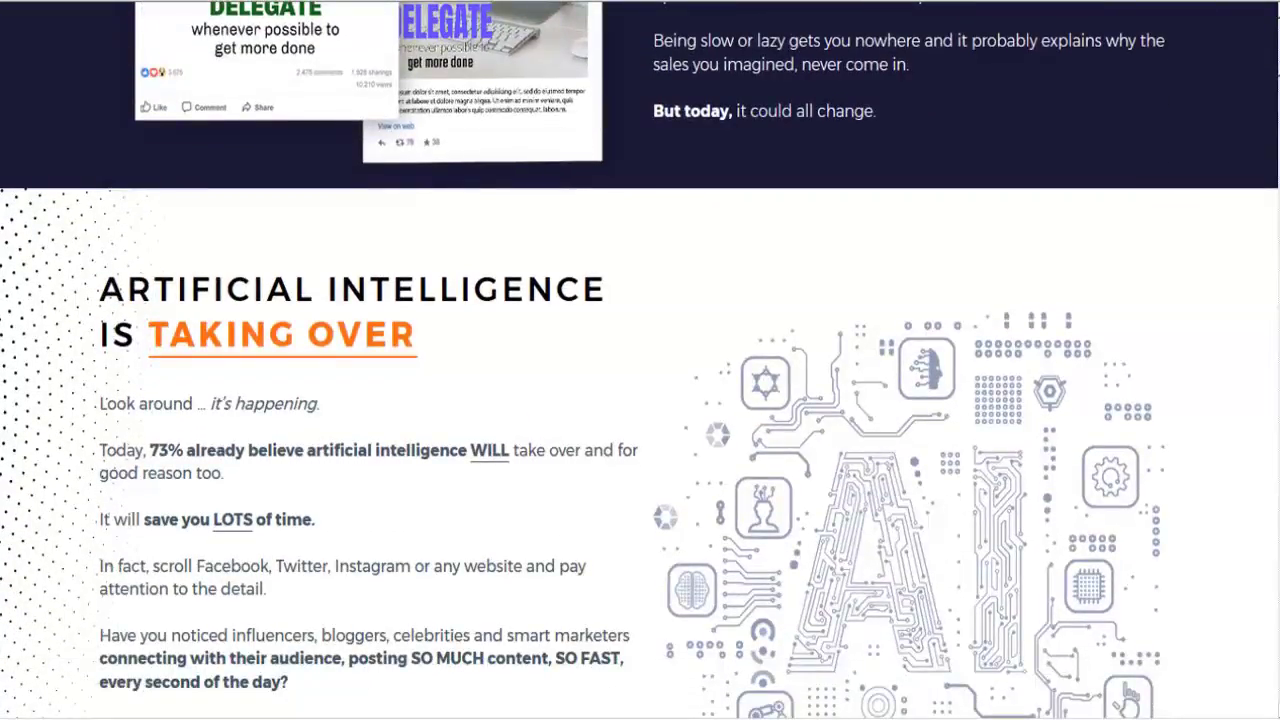
pyautogui.scroll(-1, 640, 400)
pyautogui.scroll(-1, 640, 400)
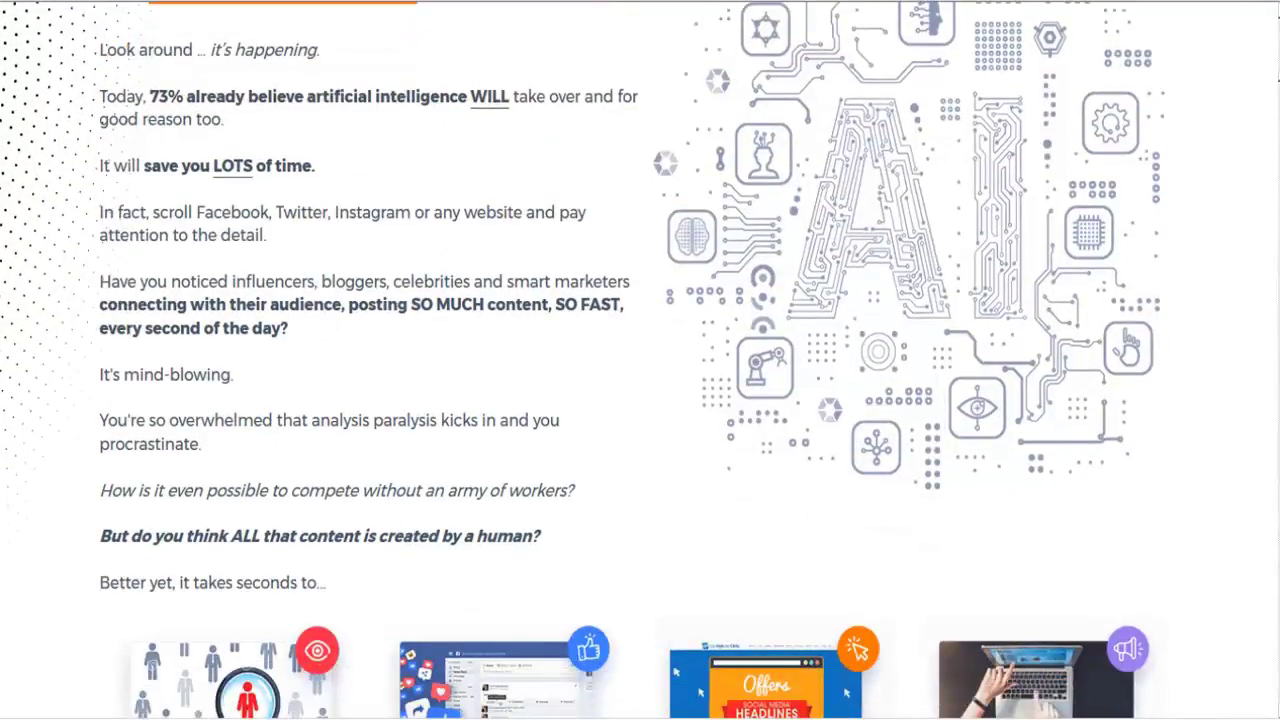
pyautogui.scroll(-1, 640, 400)
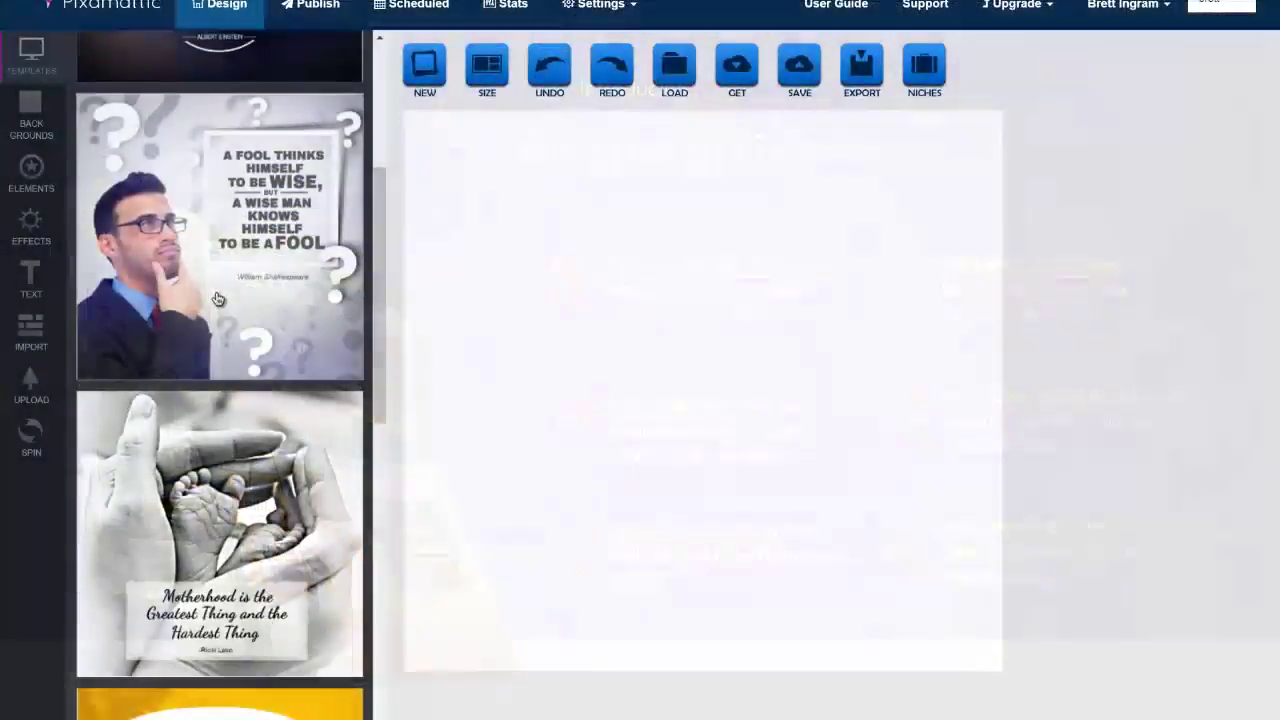
# - Load the hiker 'Adventure' quote template and scroll down to its grid of spun variations
pyautogui.scroll(-2, 219, 300)
pyautogui.scroll(-3, 225, 295)
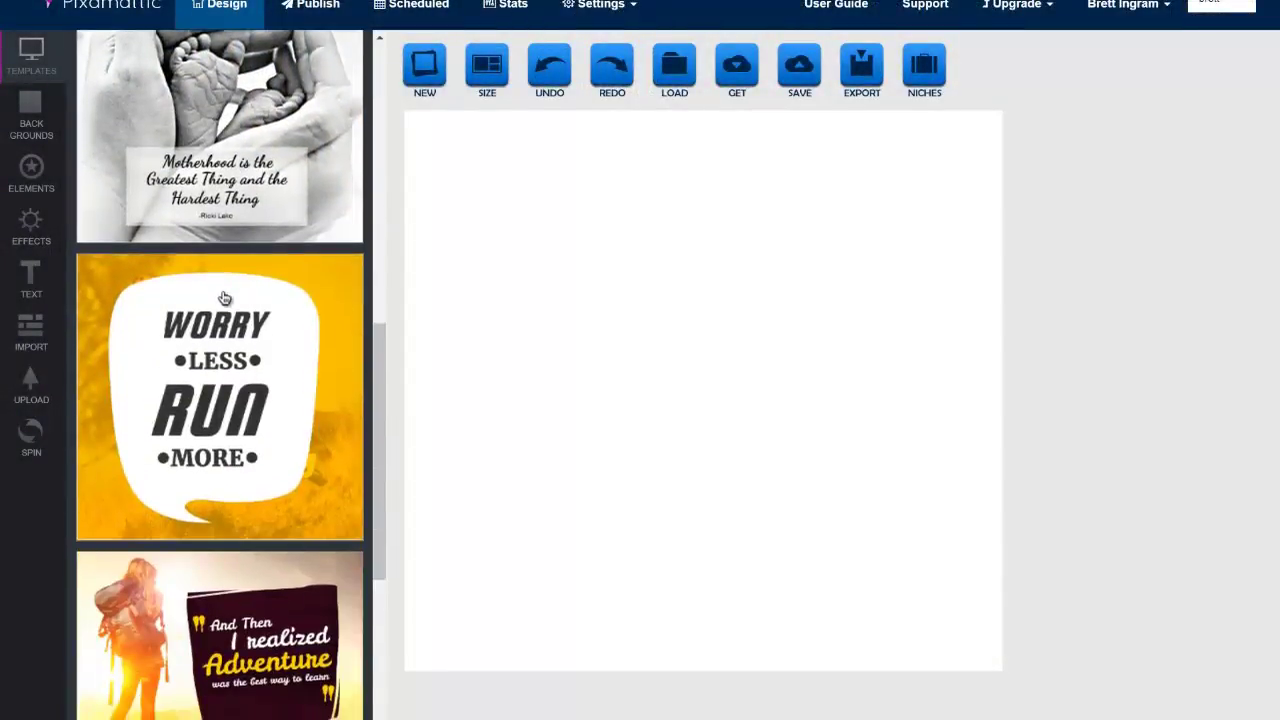
pyautogui.scroll(-3, 240, 360)
pyautogui.click(245, 378)
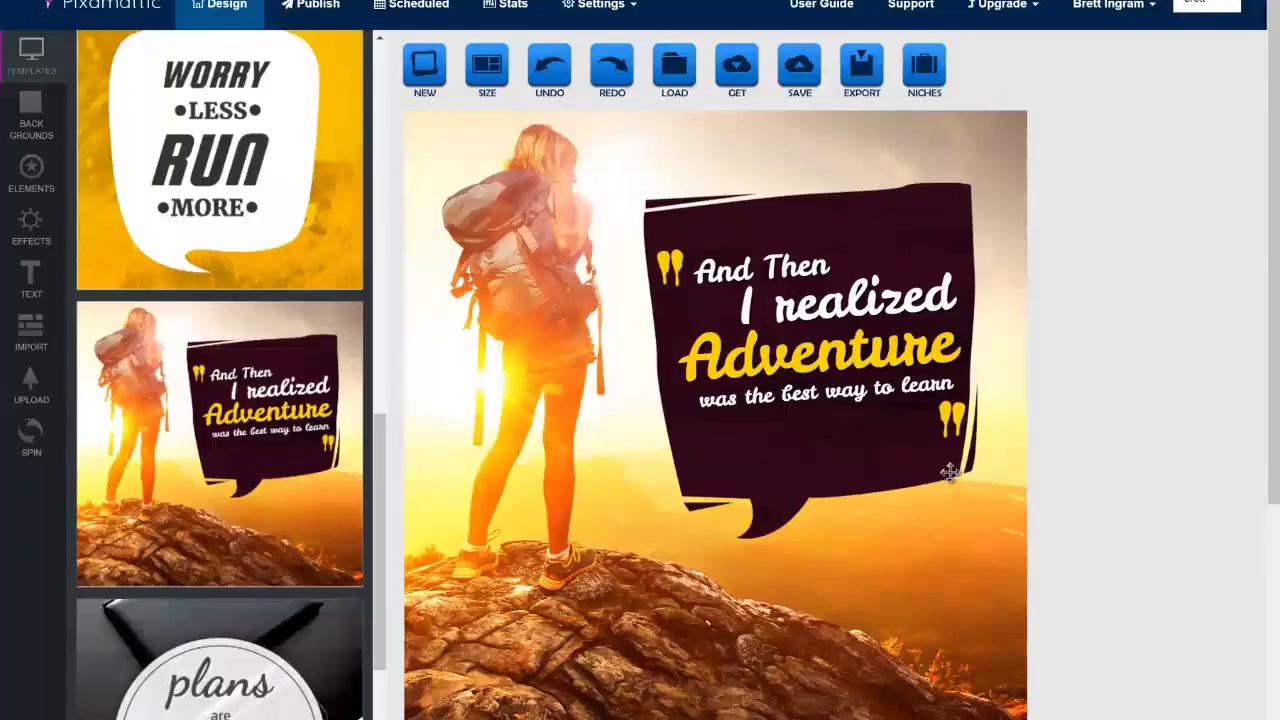
pyautogui.scroll(-3, 983, 471)
pyautogui.scroll(-2, 1034, 506)
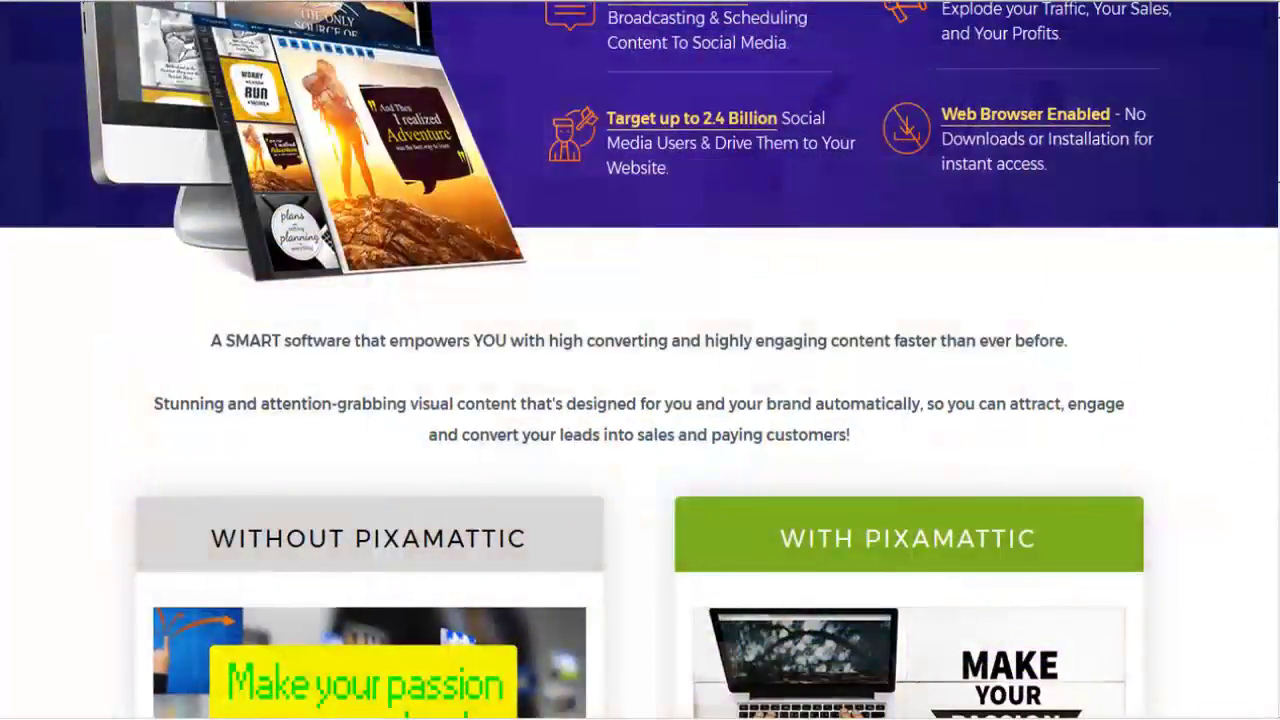
# - Scroll down to the Without Pixamattic / With Pixamattic cards with their pros and cons
pyautogui.scroll(-1, 640, 360)
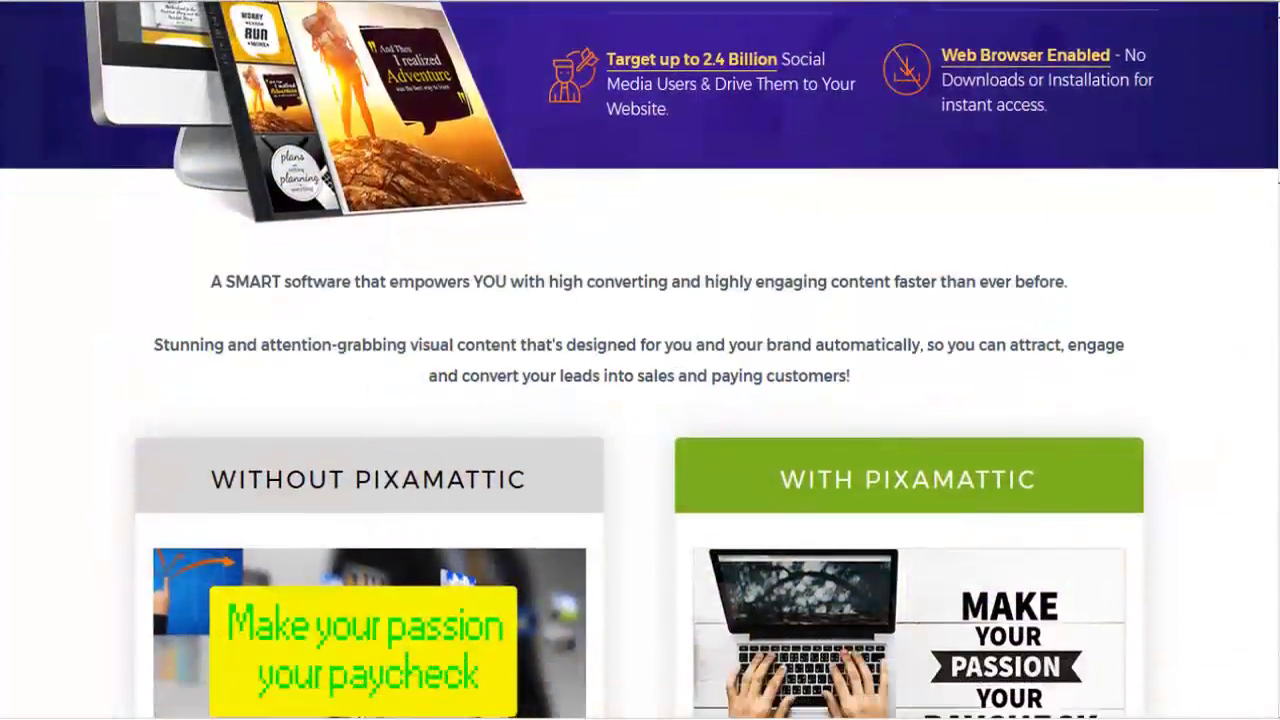
pyautogui.scroll(-1, 640, 360)
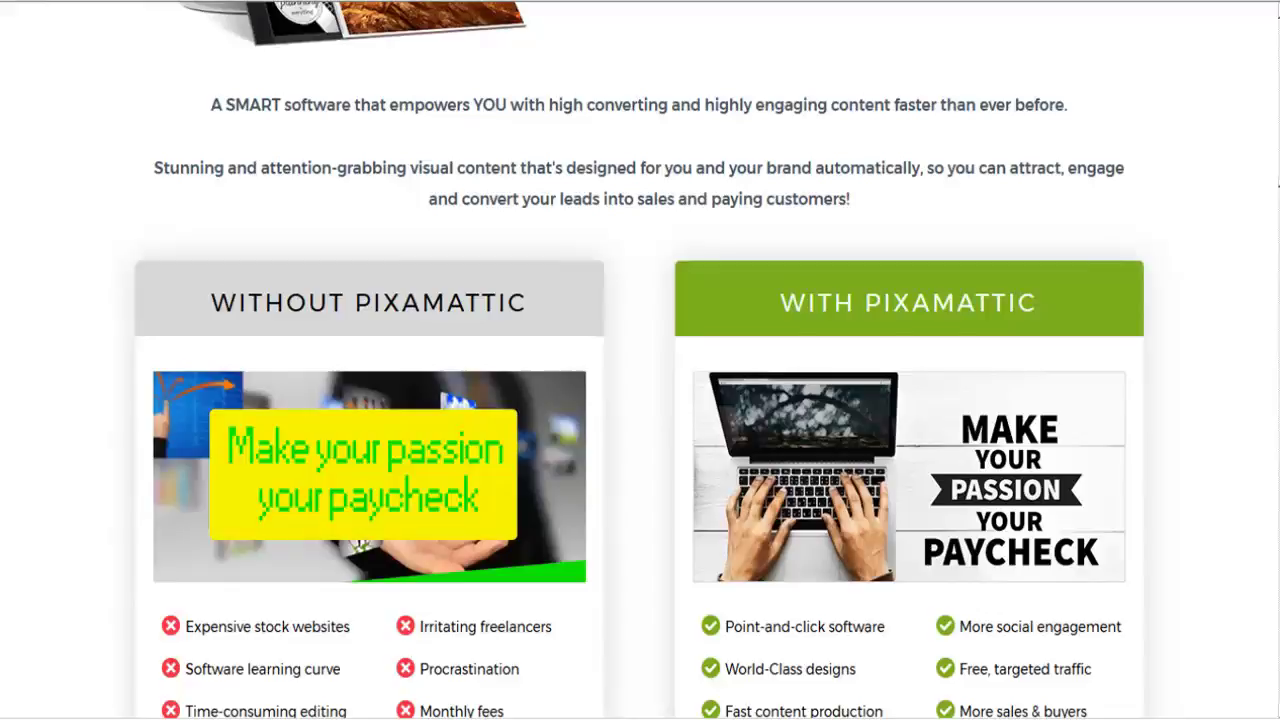
pyautogui.scroll(-1, 640, 360)
pyautogui.scroll(-1, 640, 360)
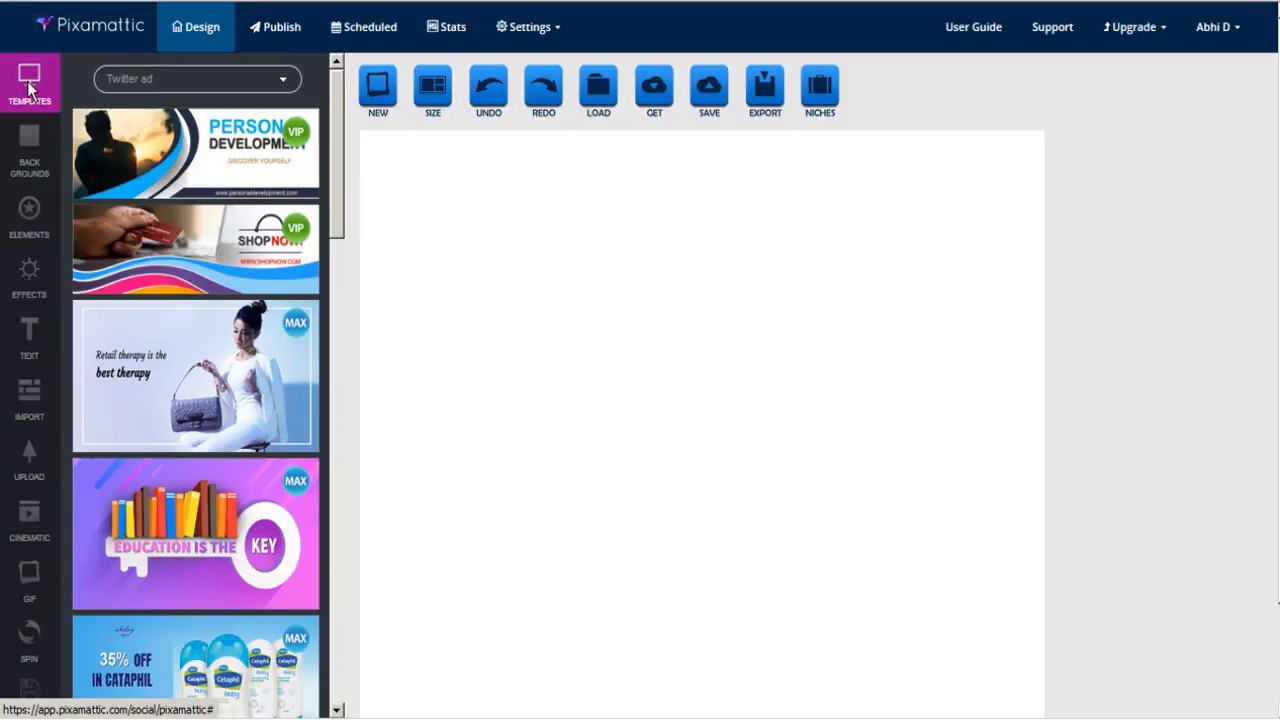
# - Keep the Twitter ad category and load the 'Believe in Yourself' template onto the canvas
pyautogui.click(180, 80)
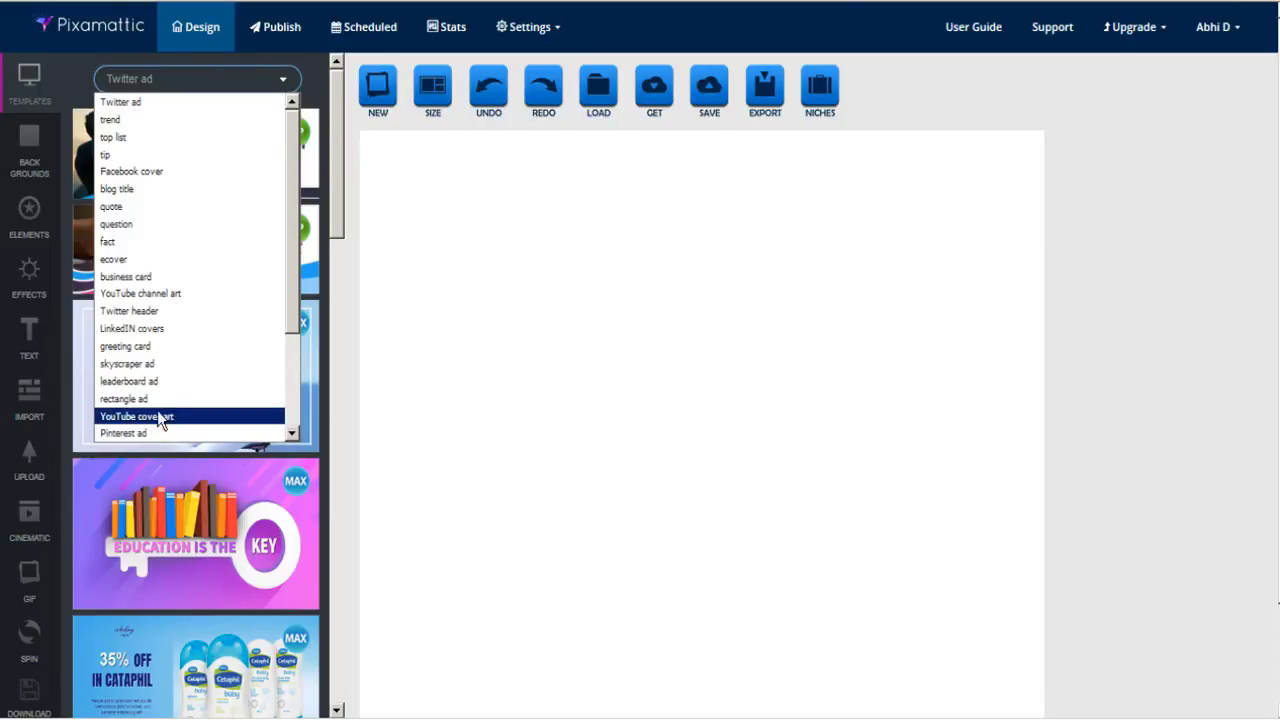
pyautogui.click(140, 104)
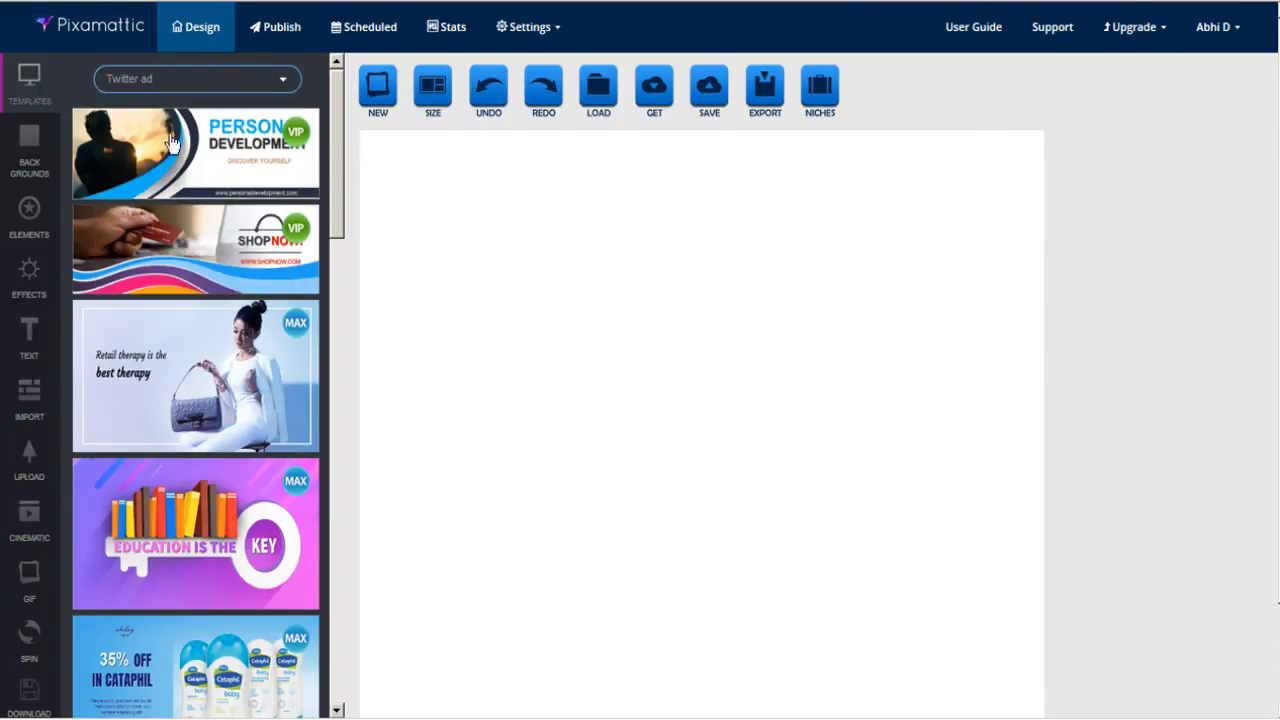
pyautogui.scroll(-1, 166, 261)
pyautogui.scroll(-2, 166, 261)
pyautogui.scroll(-3, 155, 268)
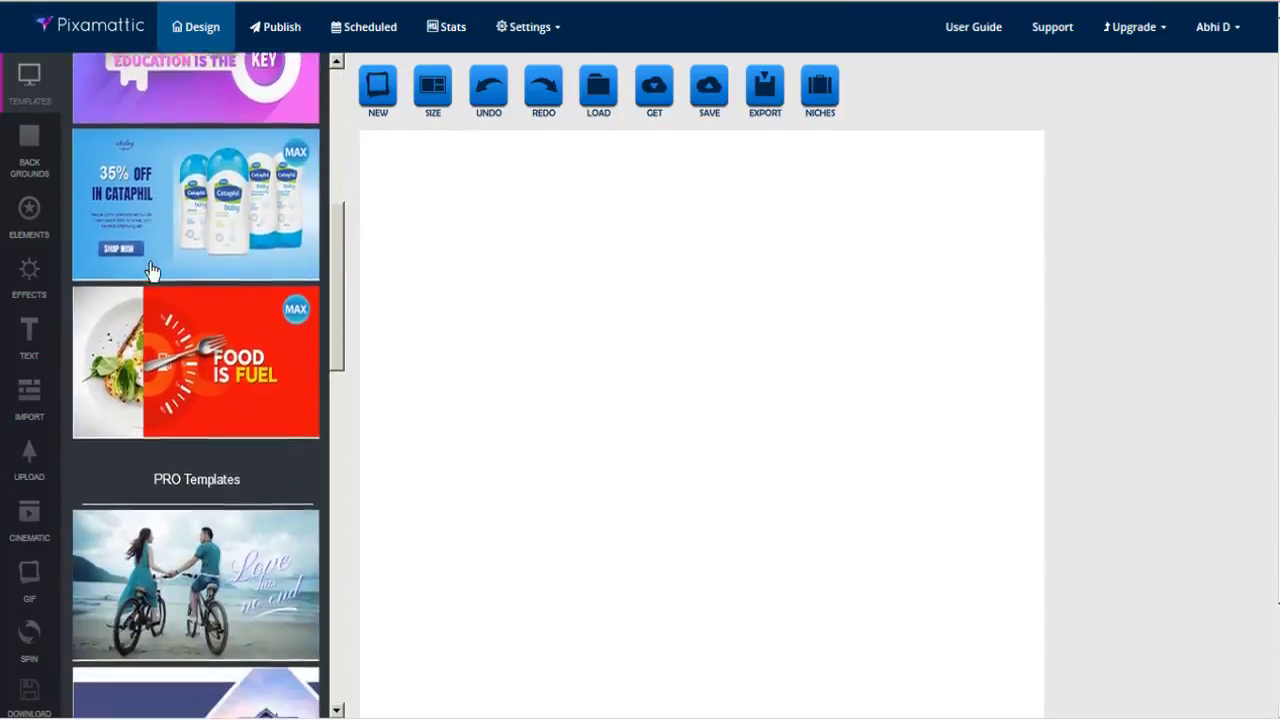
pyautogui.scroll(-1, 152, 271)
pyautogui.scroll(-2, 152, 272)
pyautogui.scroll(-2, 150, 273)
pyautogui.scroll(-2, 150, 273)
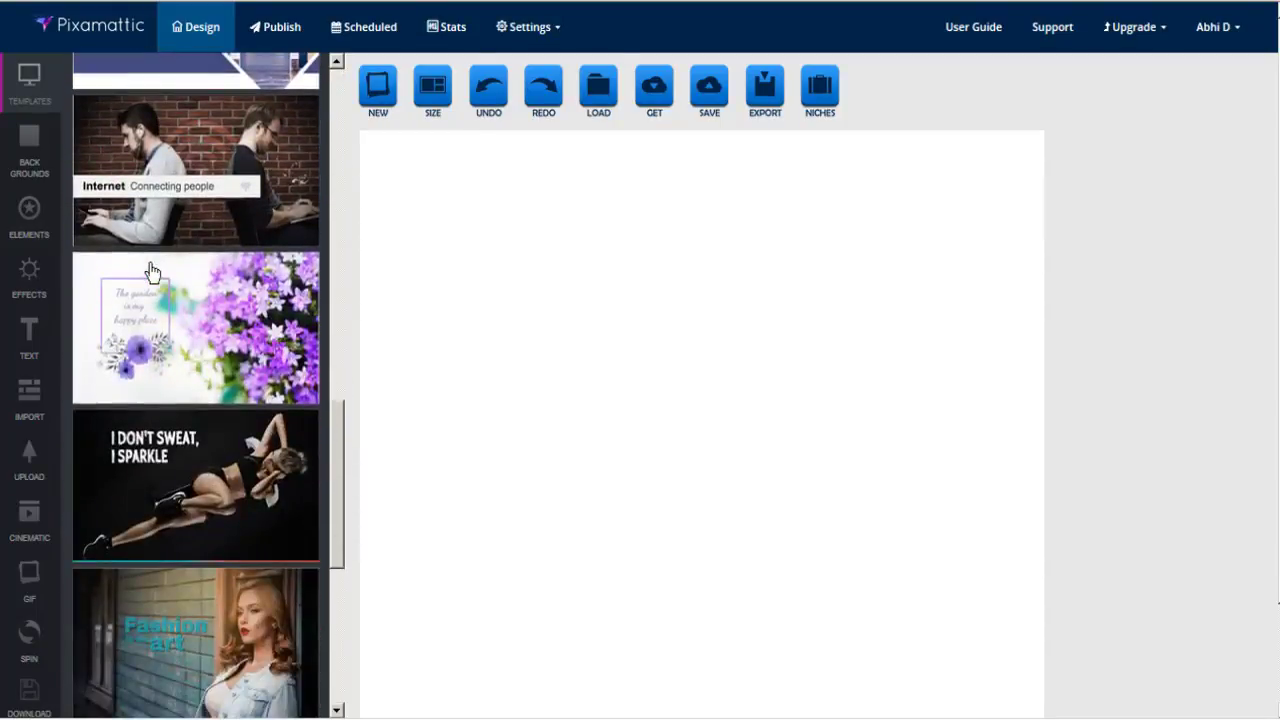
pyautogui.scroll(-5, 150, 273)
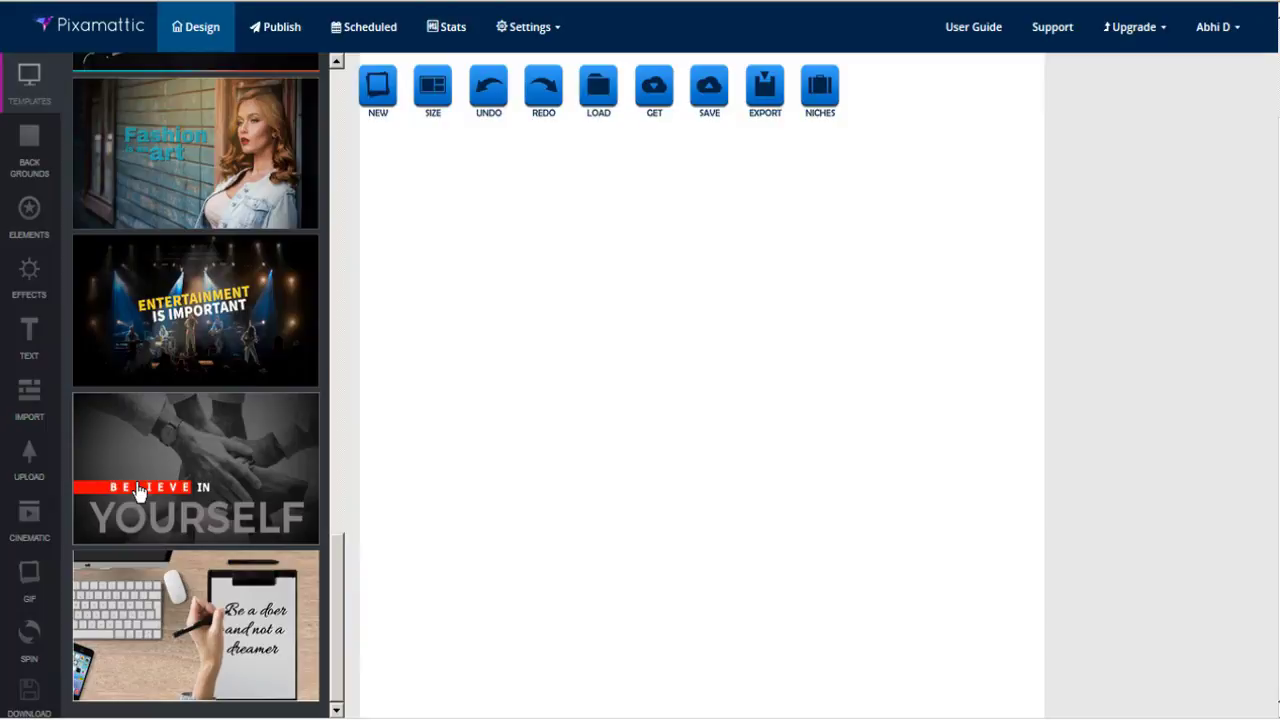
pyautogui.click(137, 484)
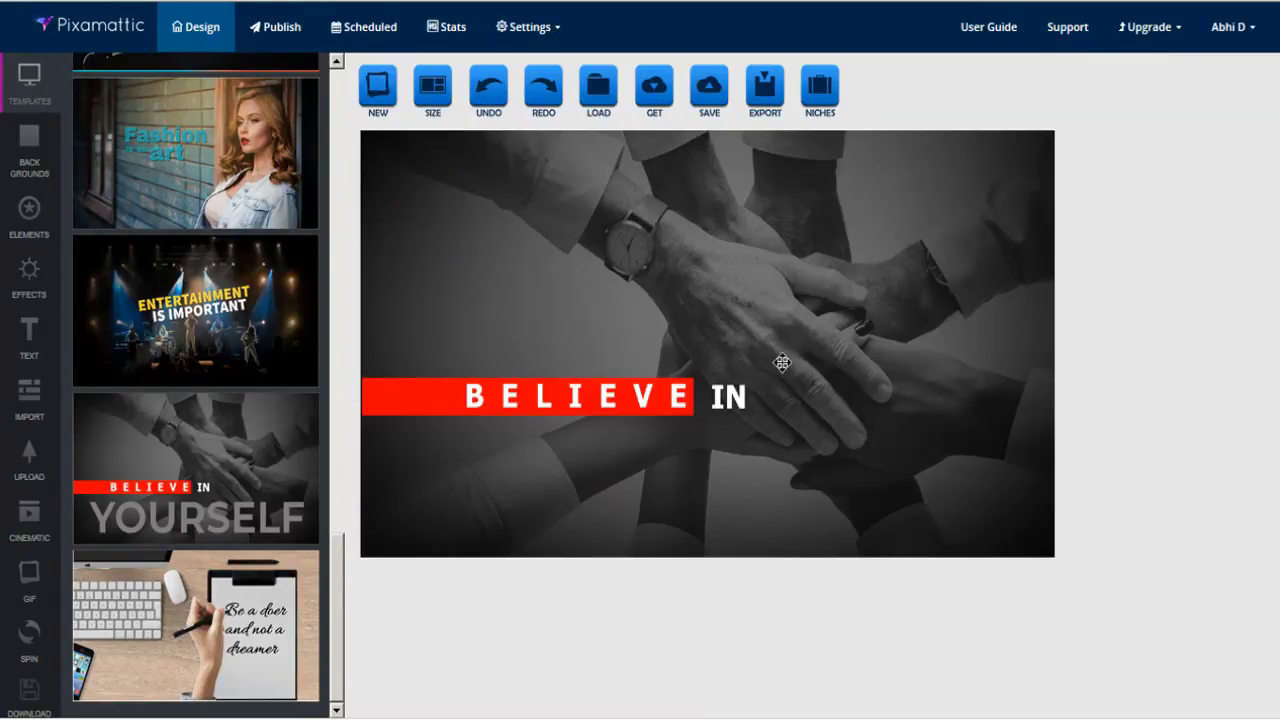
# - Inspect the BELIEVE, IN and YOURSELF text layers and the red bar, then reselect BELIEVE
pyautogui.click(522, 393)
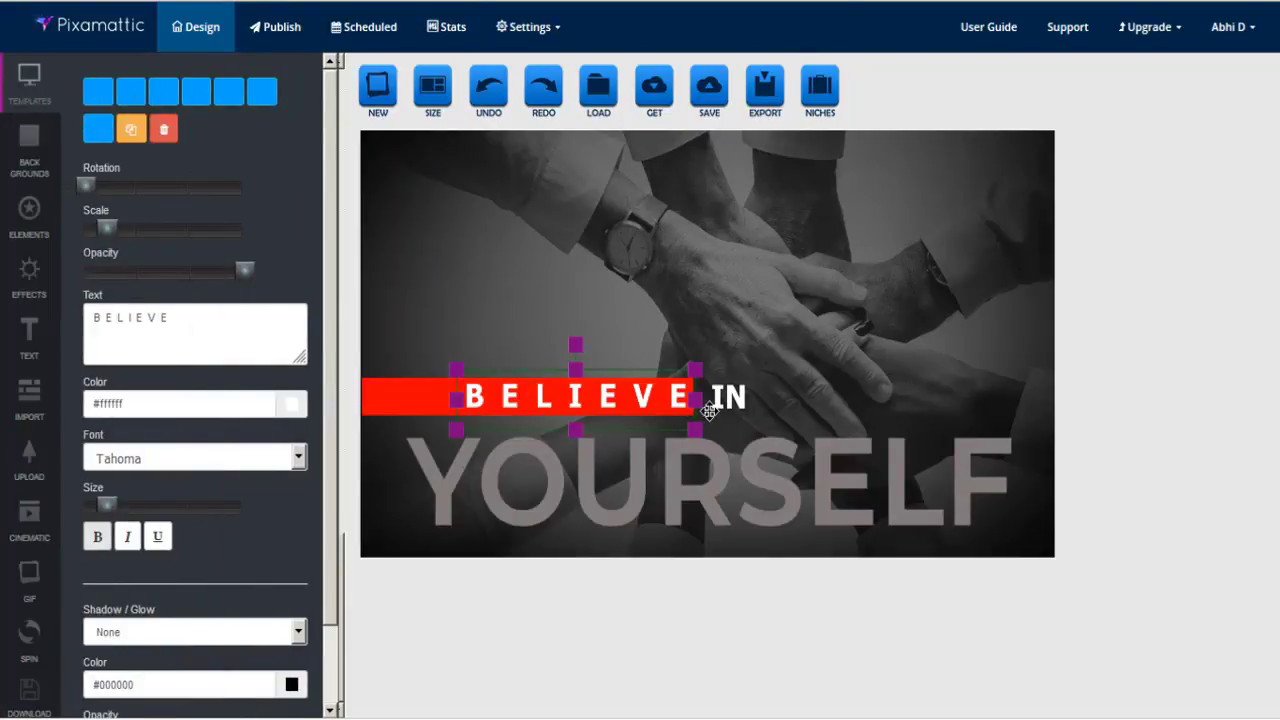
pyautogui.click(728, 400)
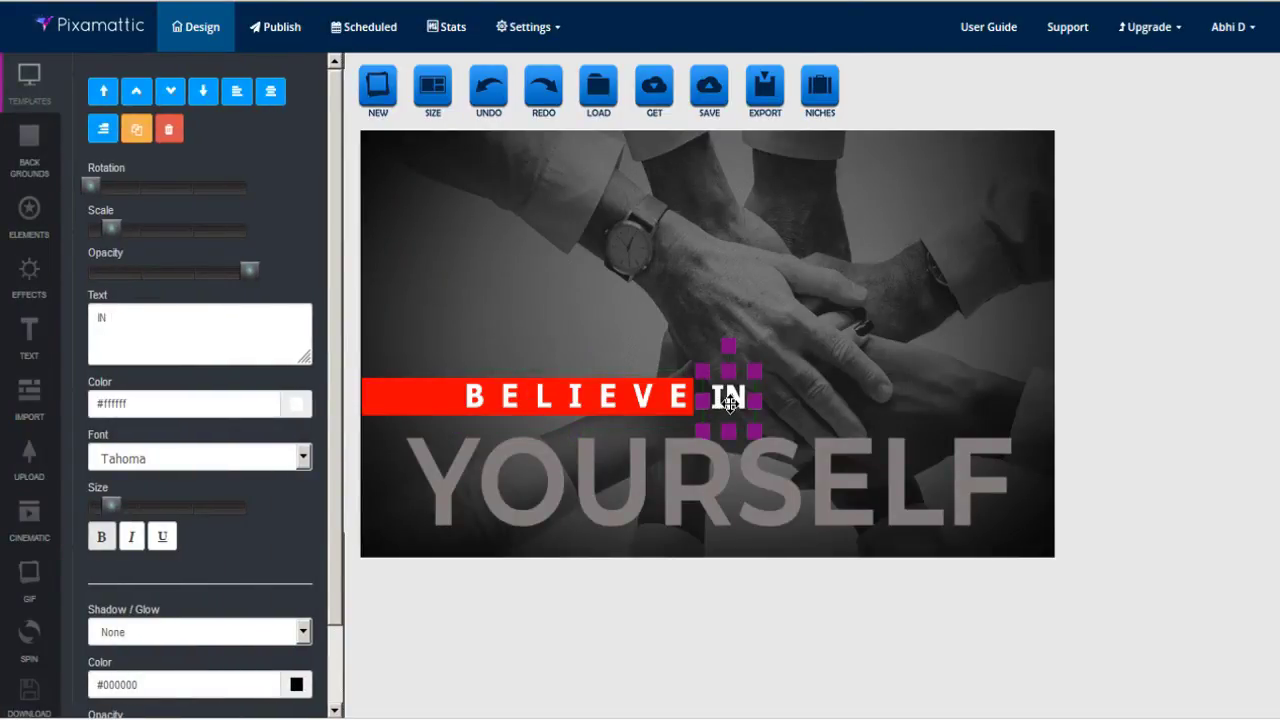
pyautogui.click(757, 507)
pyautogui.click(376, 390)
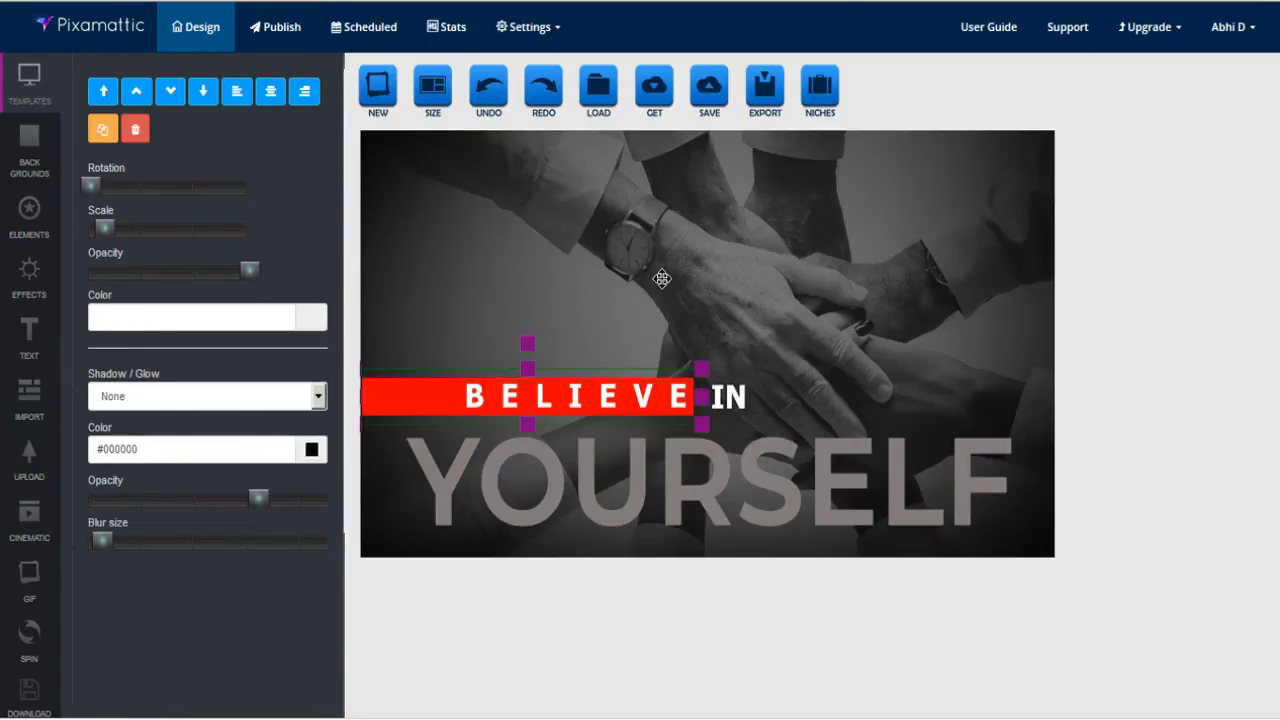
pyautogui.click(675, 272)
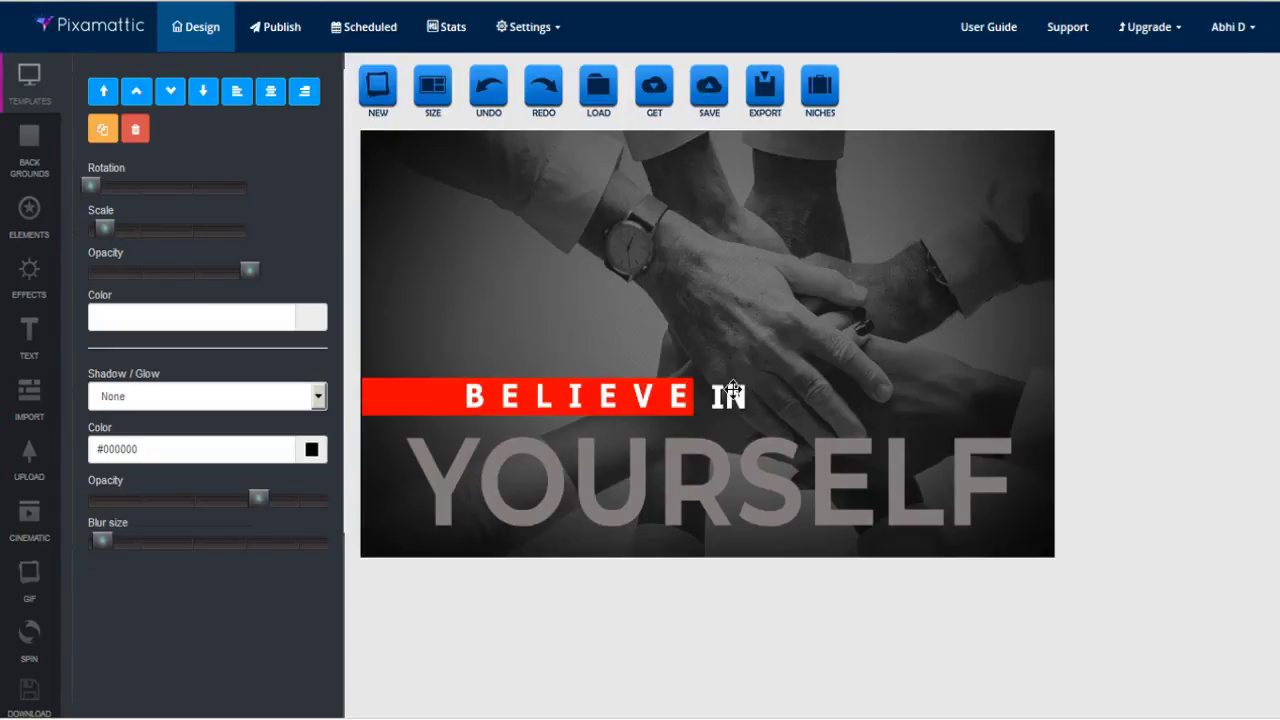
pyautogui.click(540, 398)
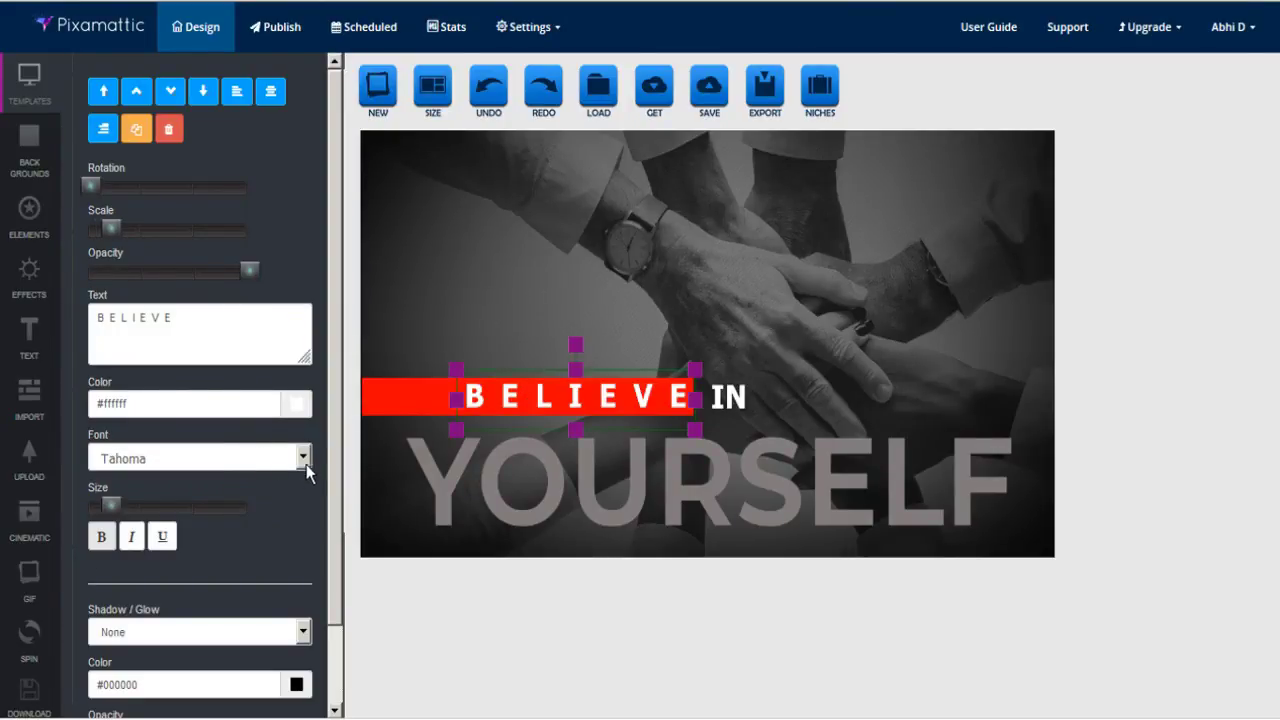
# - Browse other fonts for BELIEVE, then undo the change to restore its original typeface
pyautogui.click(303, 459)
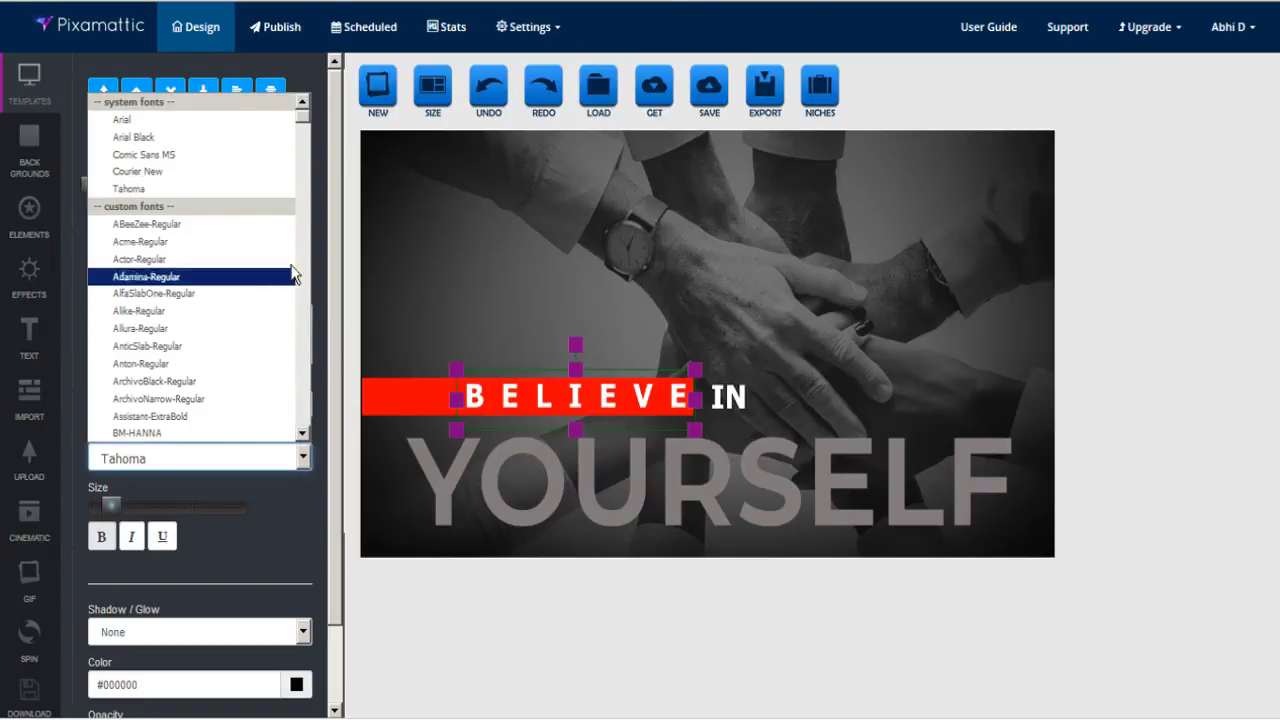
pyautogui.moveTo(304, 118); pyautogui.dragTo(305, 440)
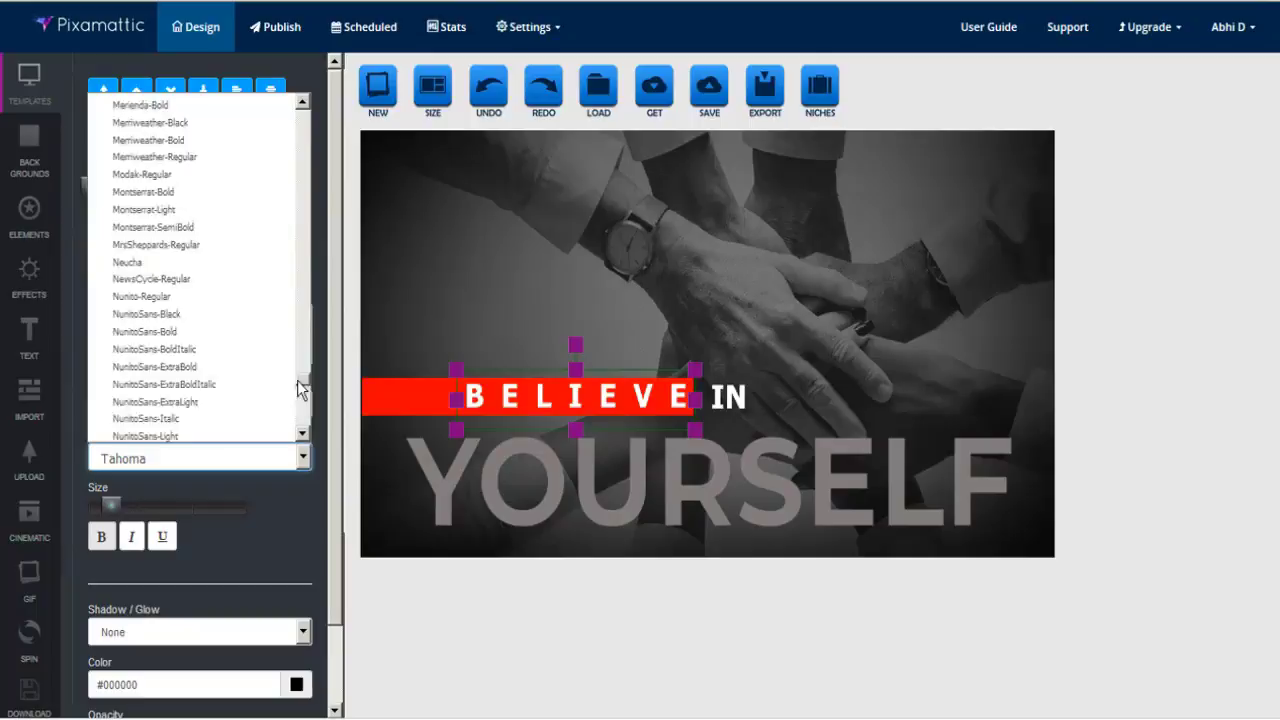
pyautogui.moveTo(305, 440); pyautogui.dragTo(306, 118)
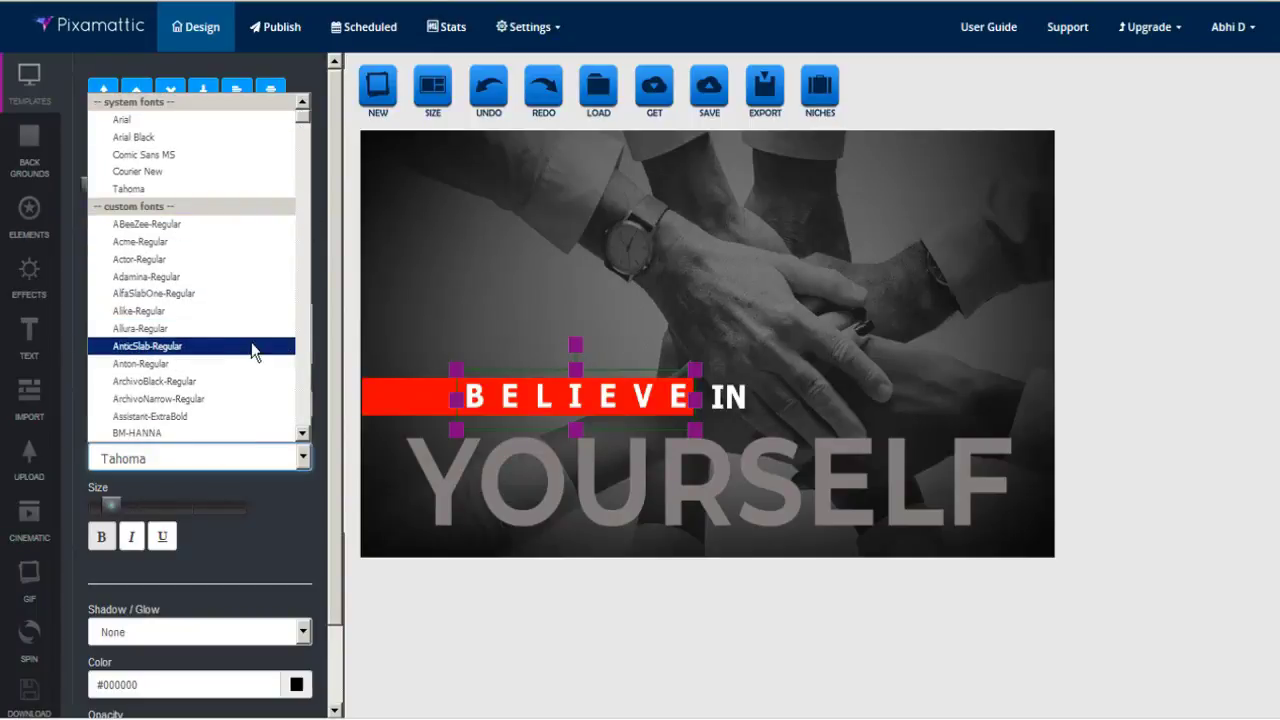
pyautogui.press('Escape')
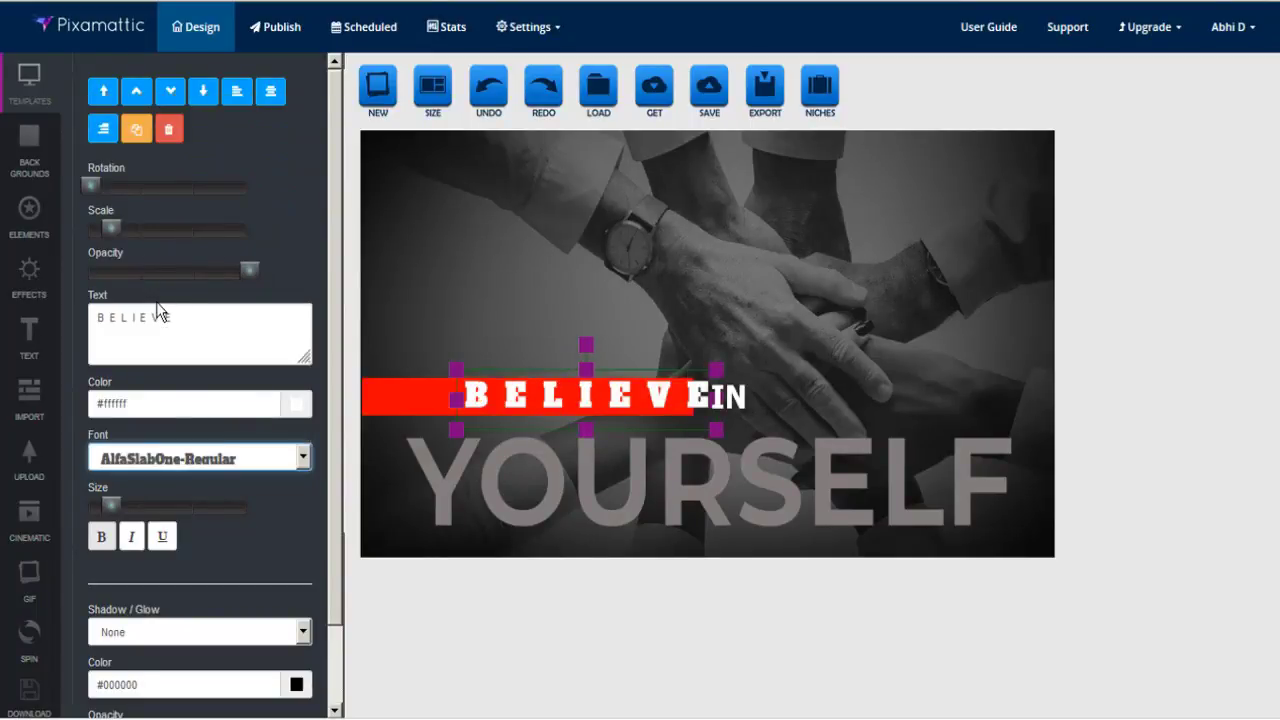
pyautogui.click(488, 90)
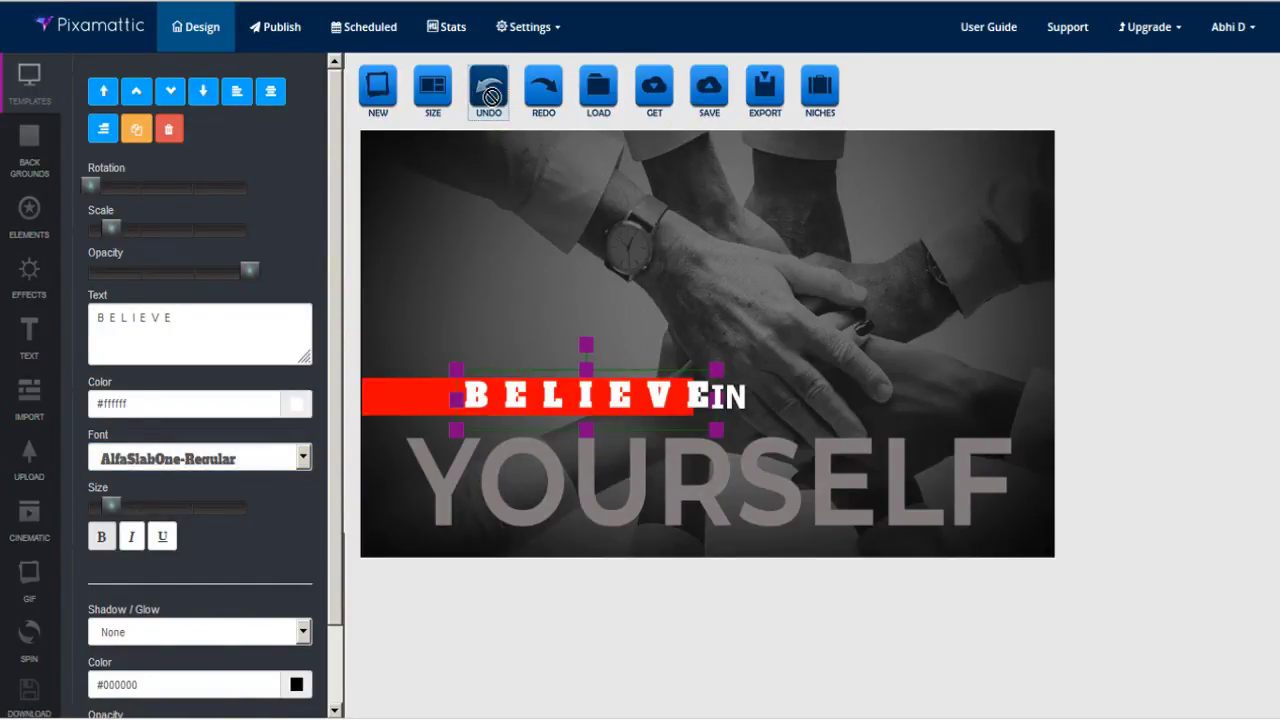
pyautogui.click(488, 89)
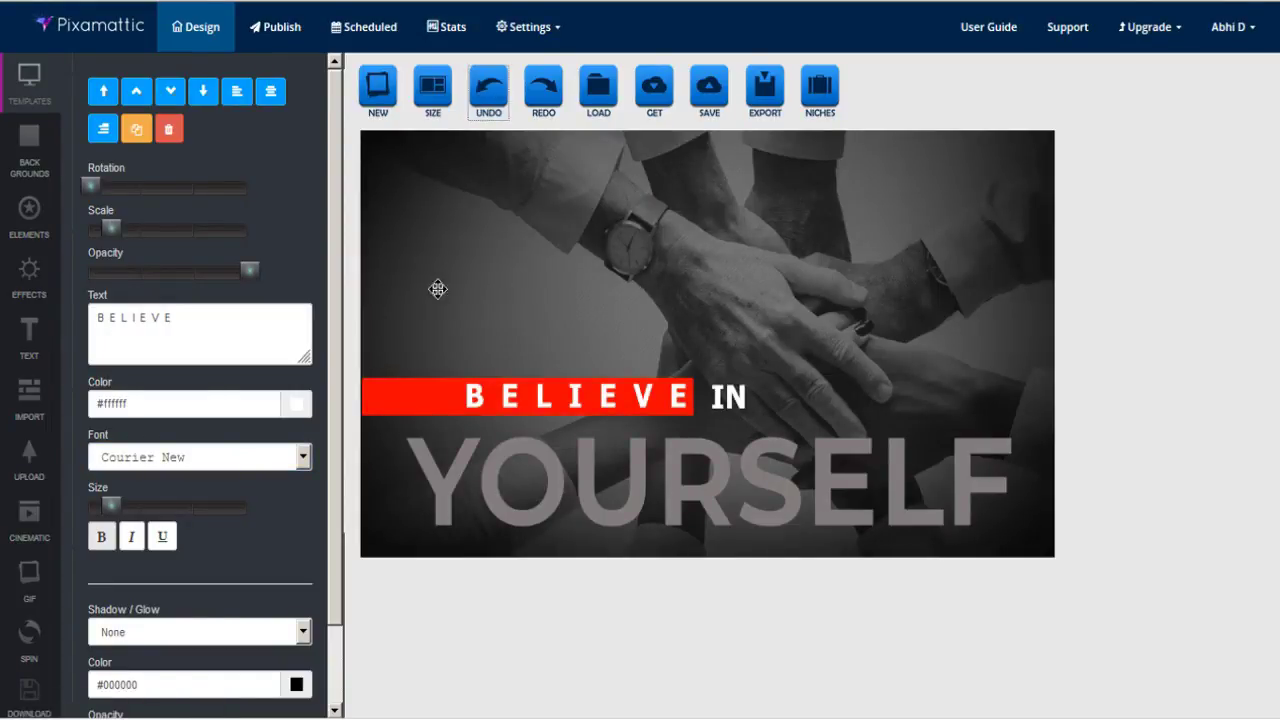
# - Browse the Elements library's illustrations category, then switch it to lighting elements
pyautogui.click(29, 226)
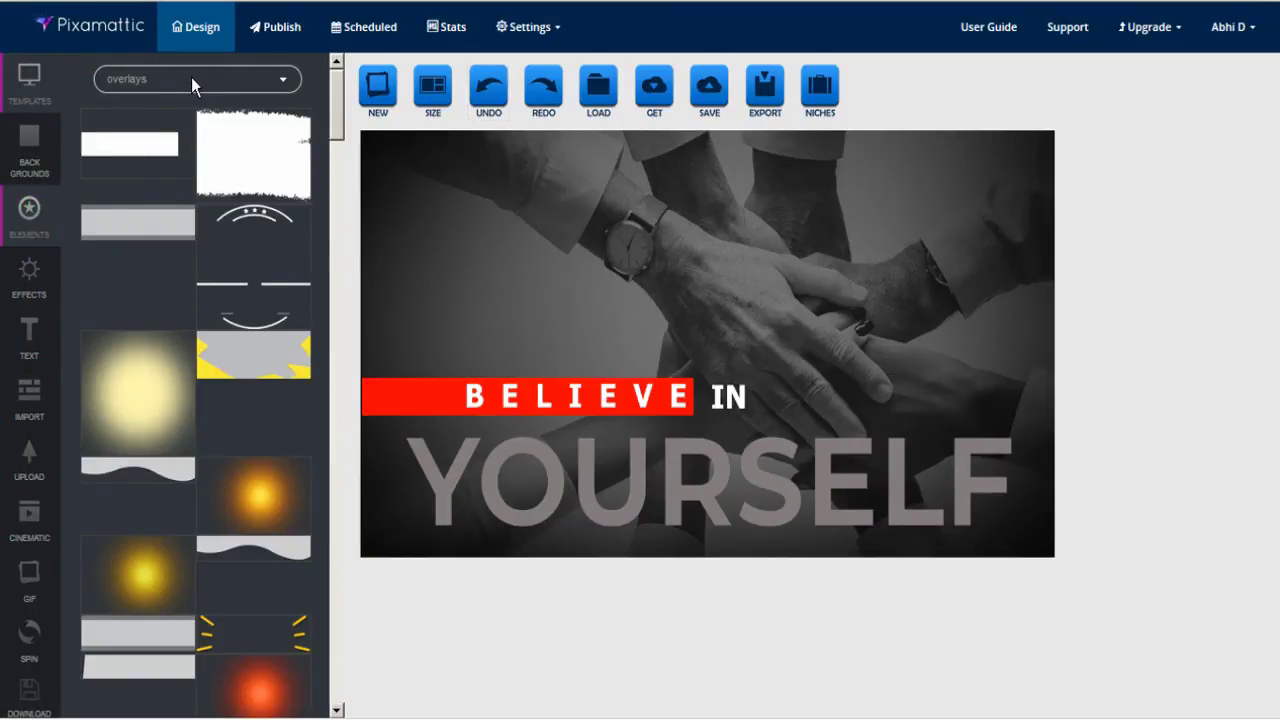
pyautogui.click(191, 77)
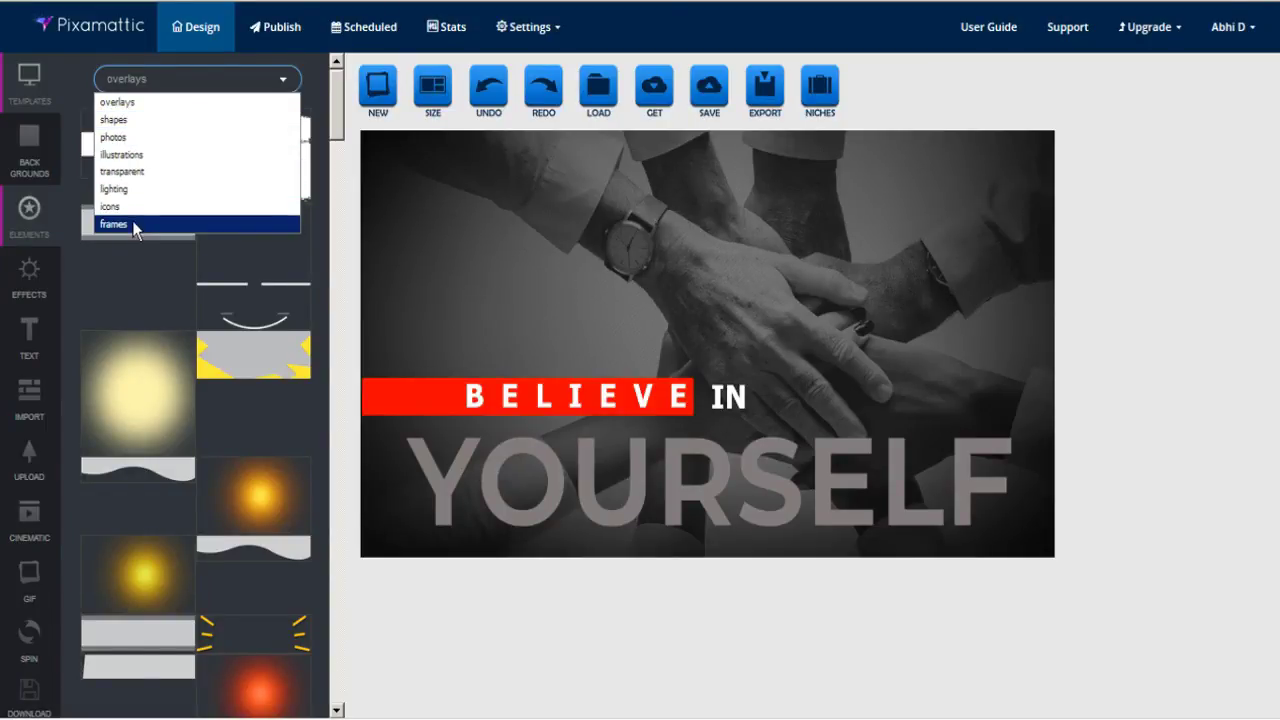
pyautogui.click(145, 155)
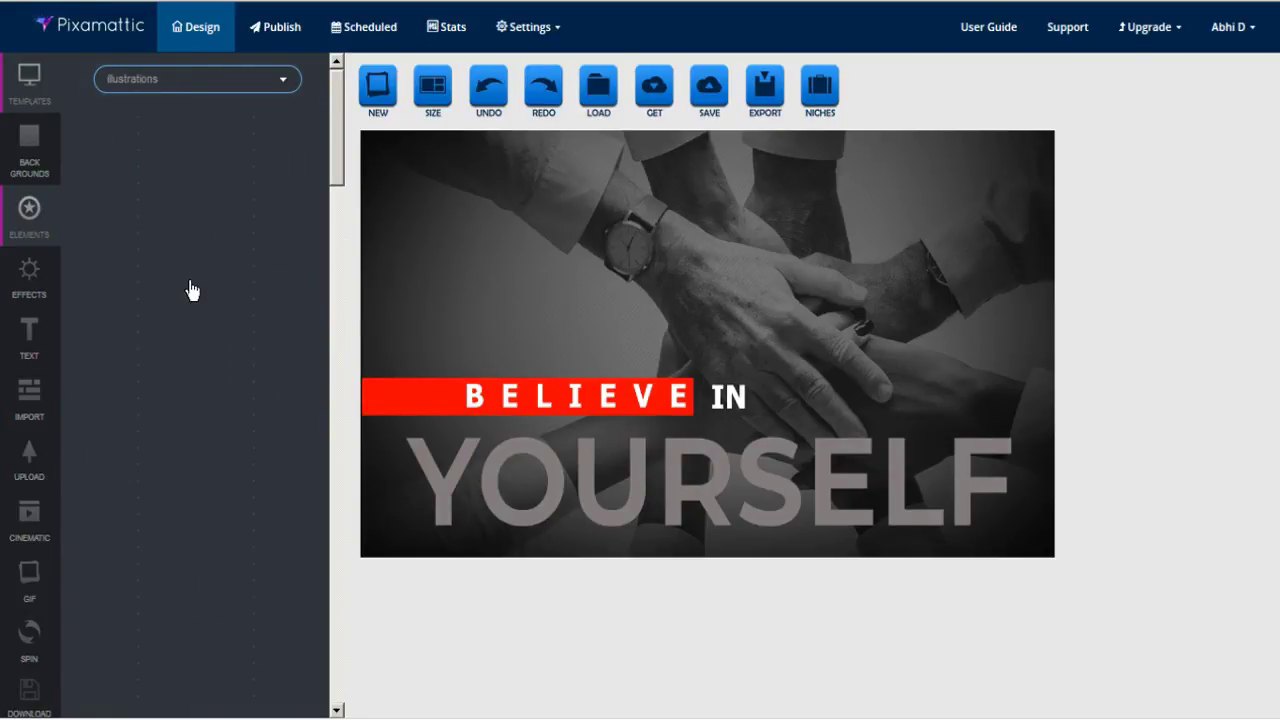
pyautogui.scroll(-2, 212, 286)
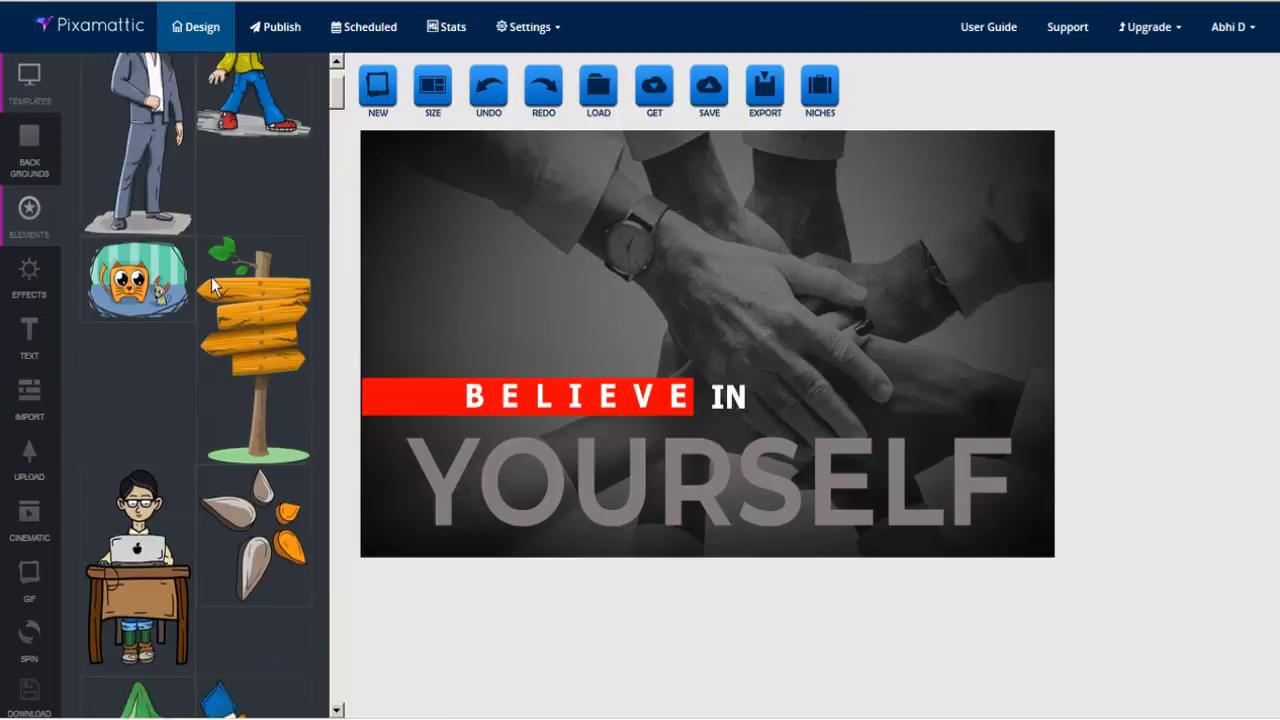
pyautogui.scroll(-2, 212, 286)
pyautogui.scroll(4, 212, 286)
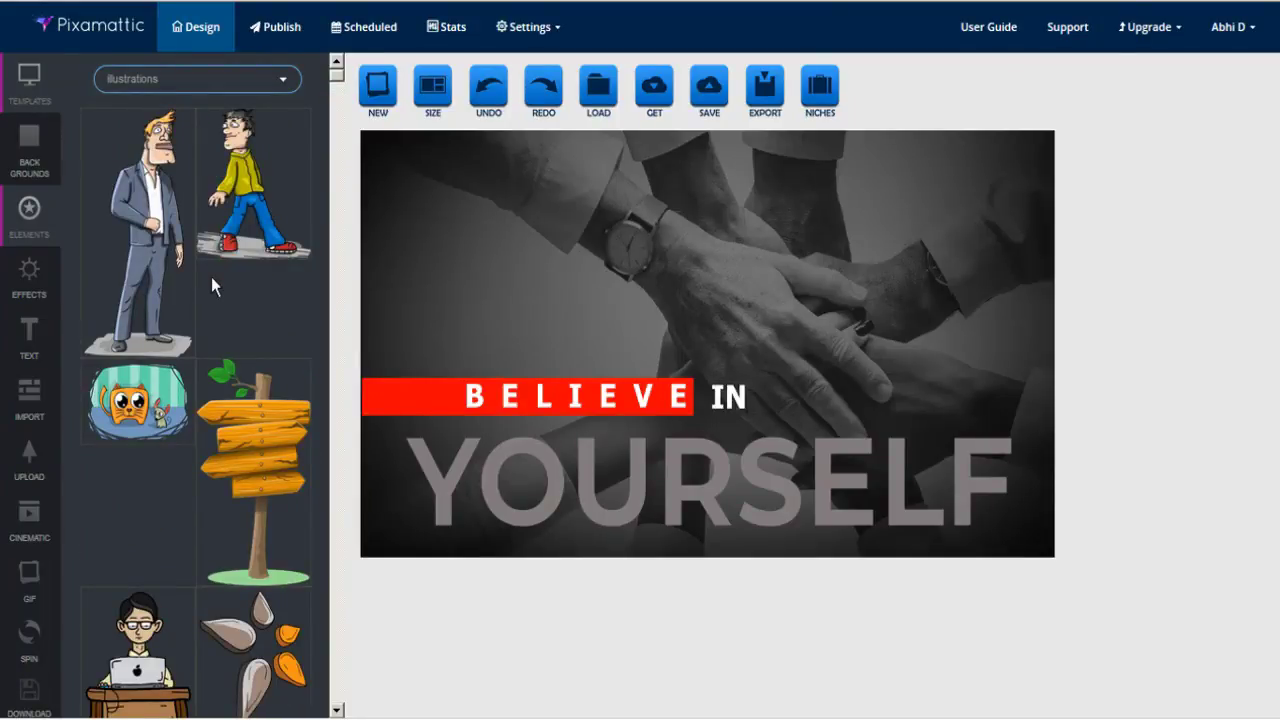
pyautogui.click(167, 76)
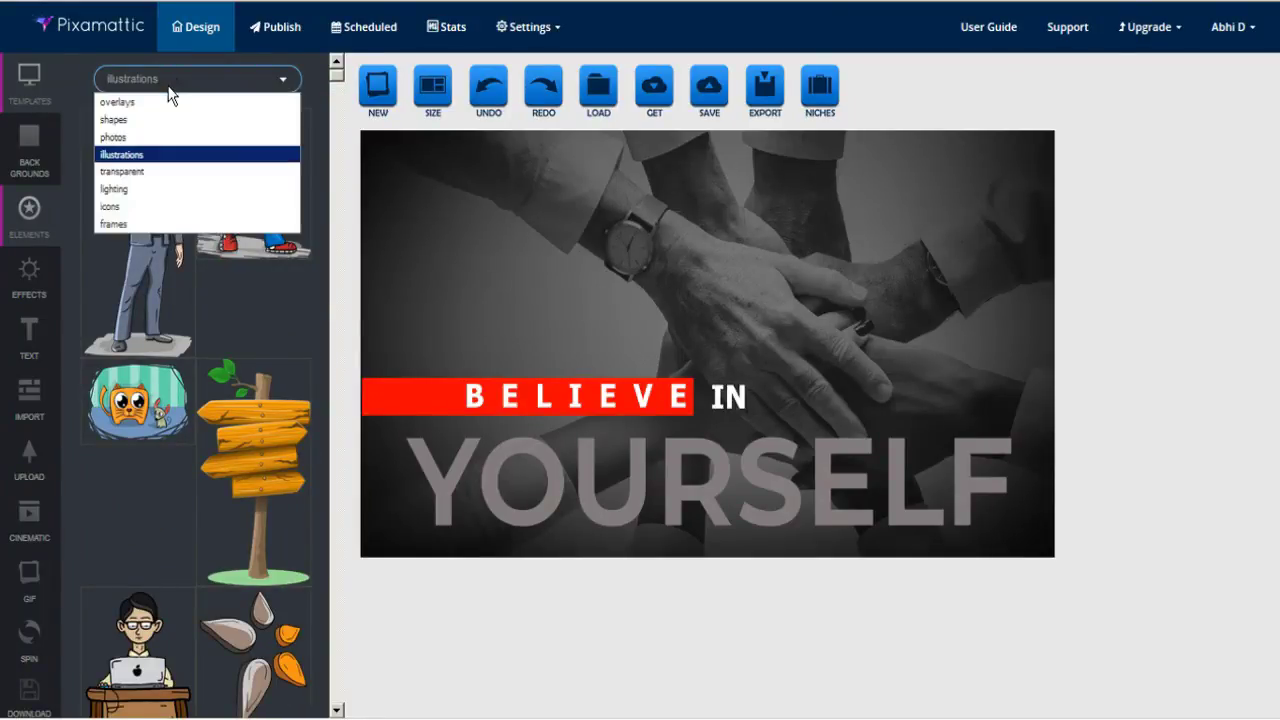
pyautogui.click(150, 189)
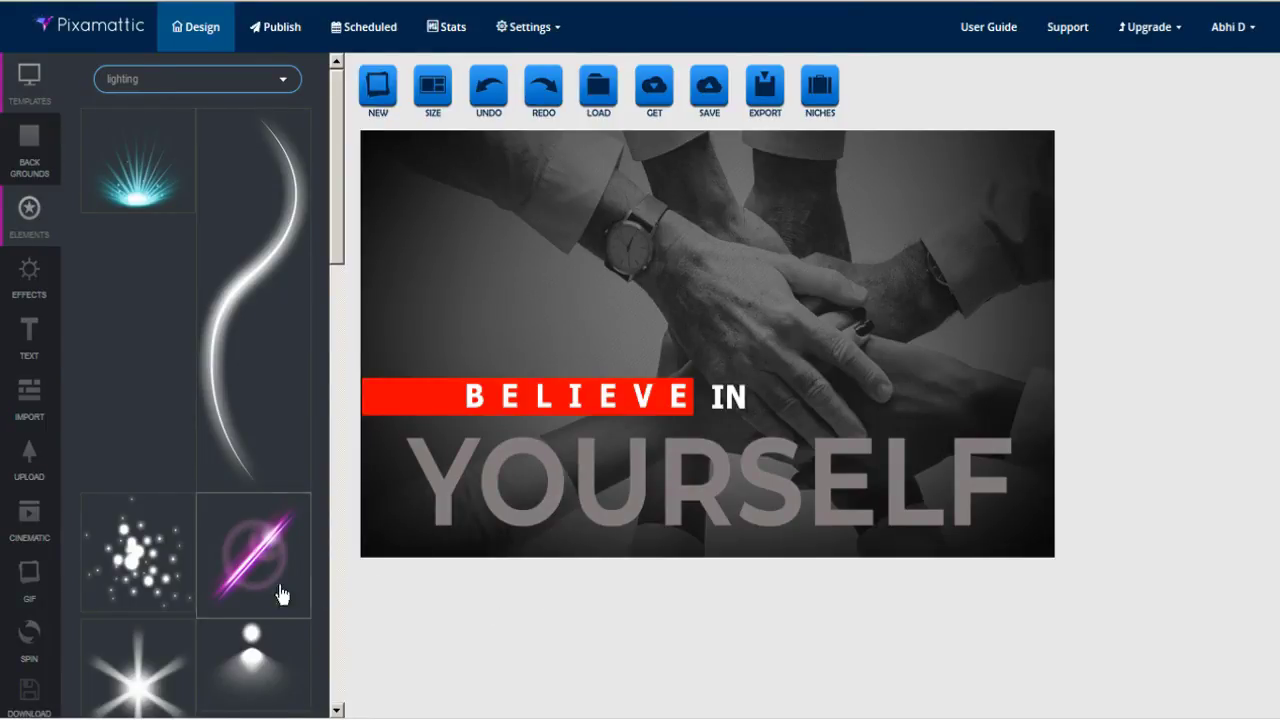
# - Spin the design with Select ALL backgrounds and Shapes ticked, then view the variation thumbnails
pyautogui.click(28, 646)
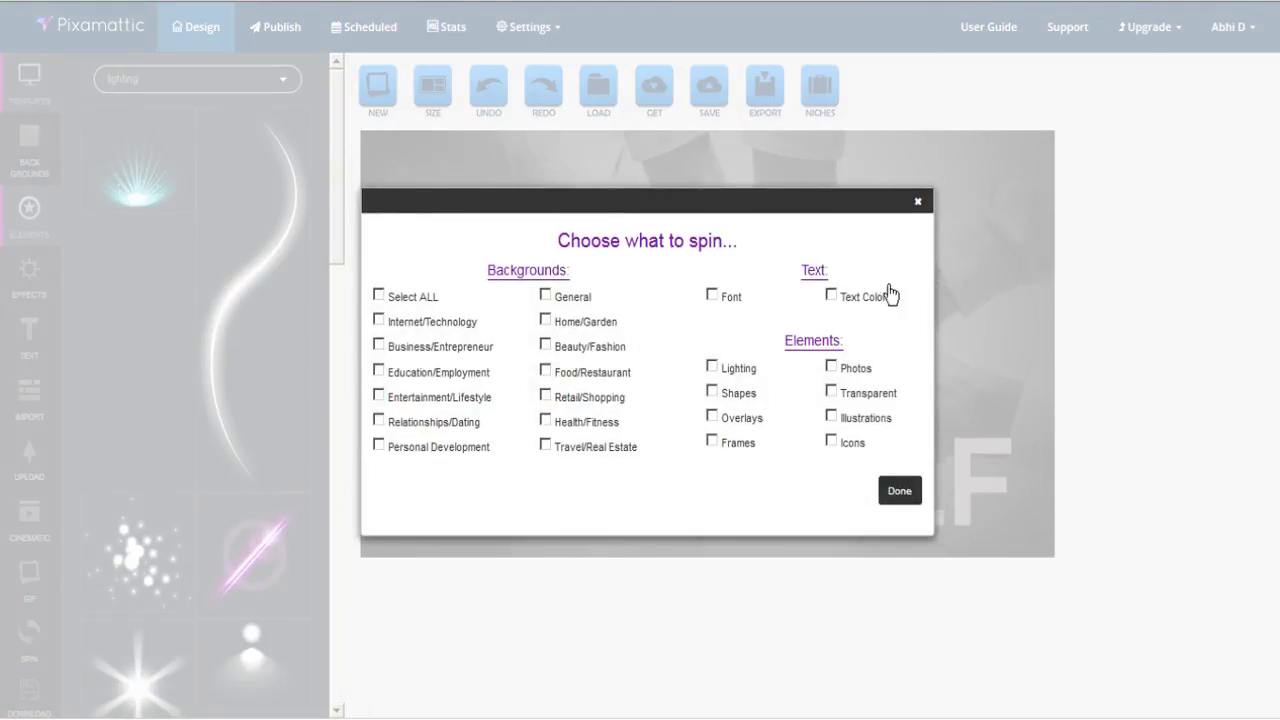
pyautogui.click(379, 295)
pyautogui.click(711, 391)
pyautogui.click(899, 491)
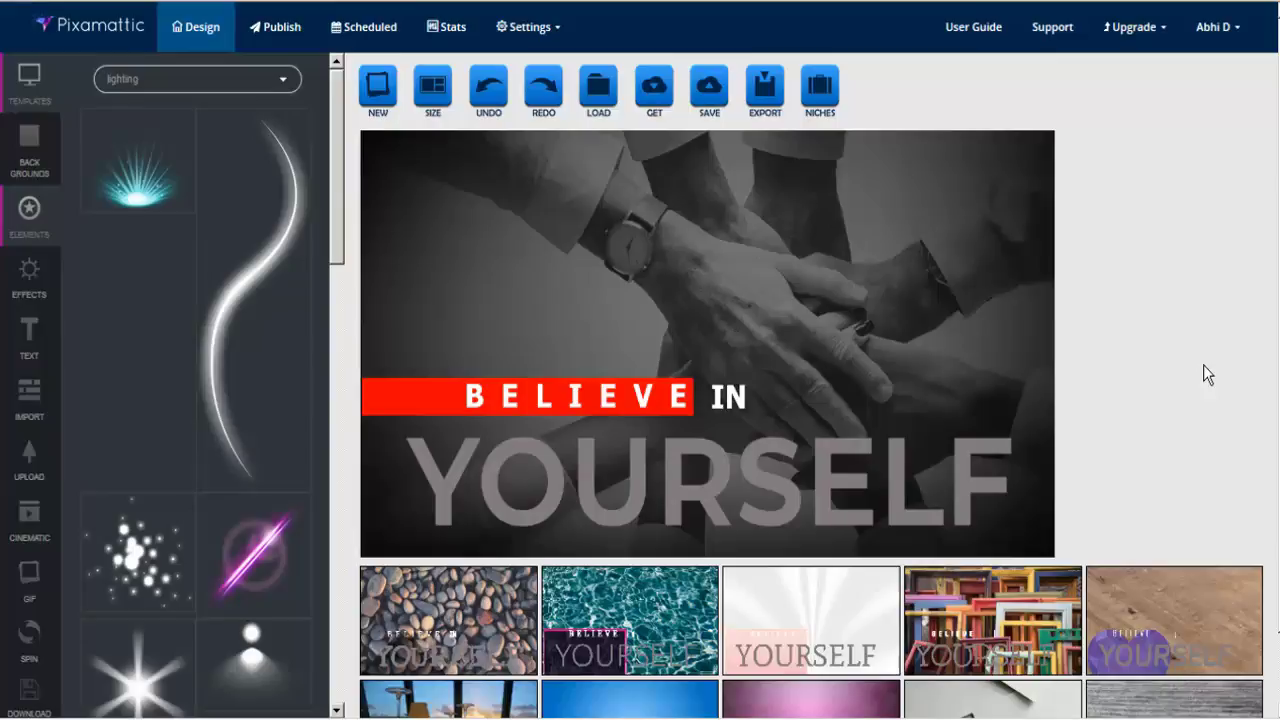
pyautogui.scroll(-1, 1203, 365)
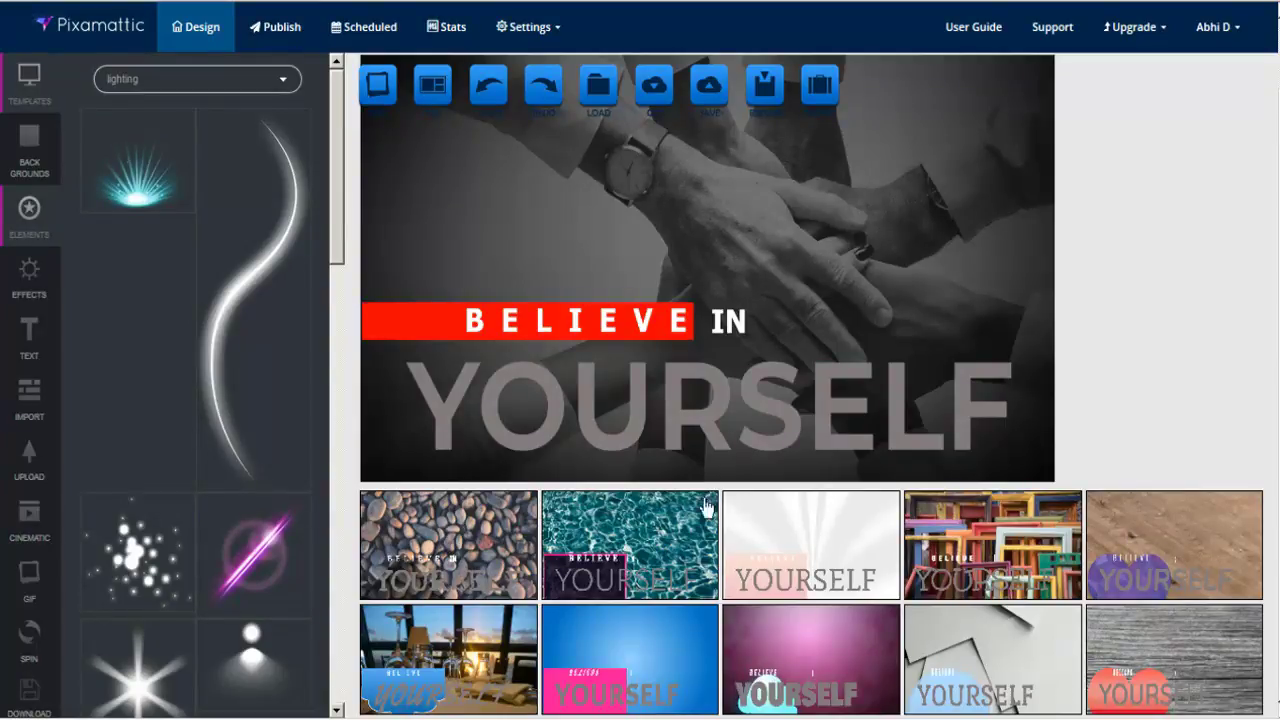
# - Open the pebbles-background Team Work variation in the posting form with Schedule post ticked
pyautogui.click(479, 553)
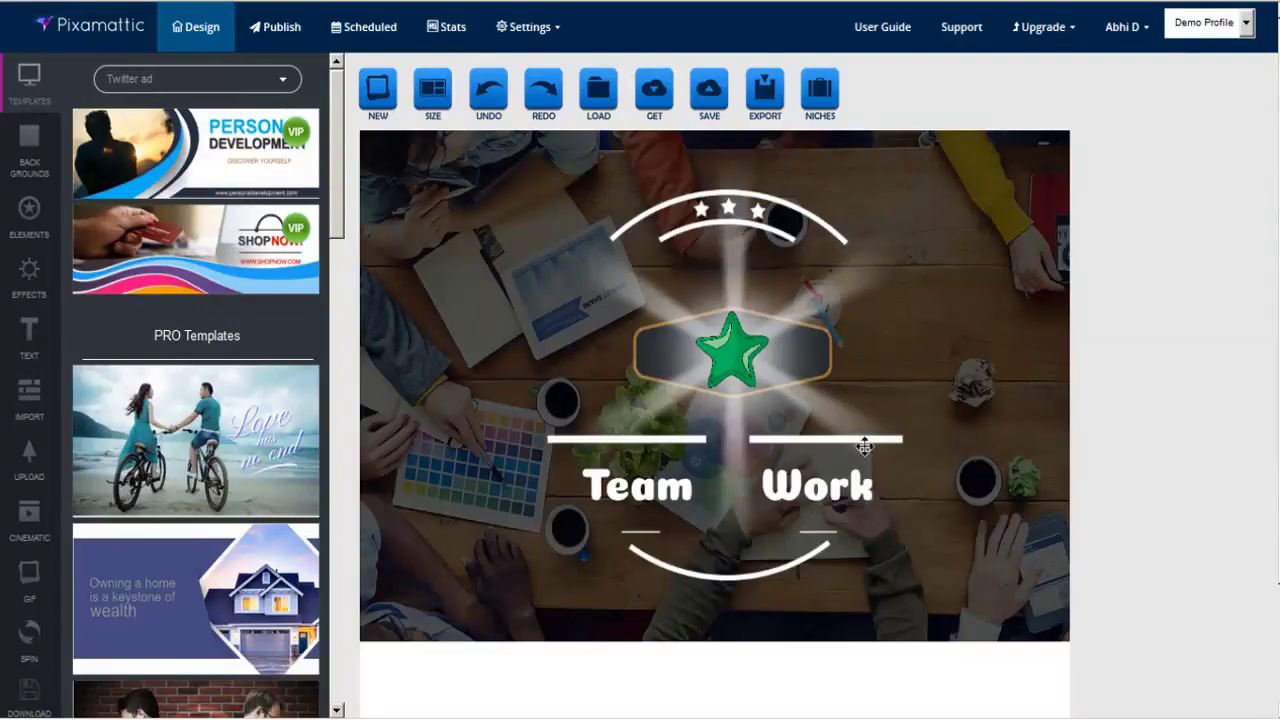
pyautogui.click(285, 31)
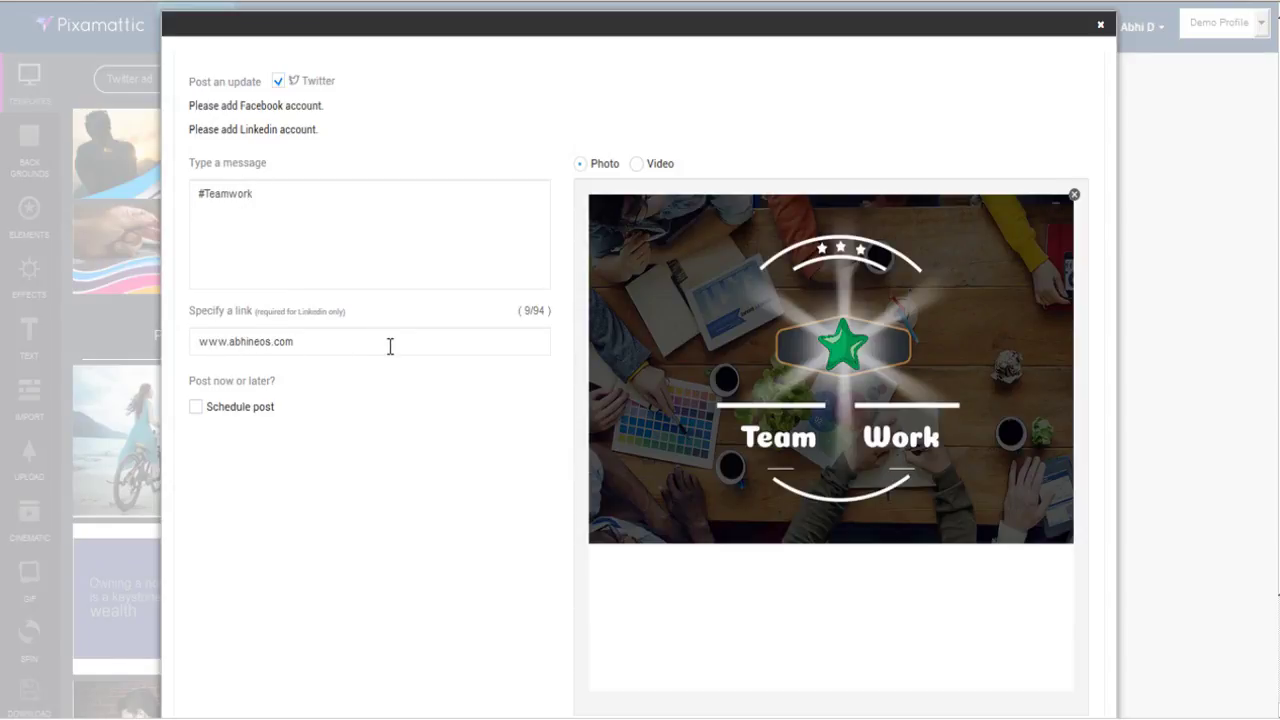
pyautogui.click(196, 410)
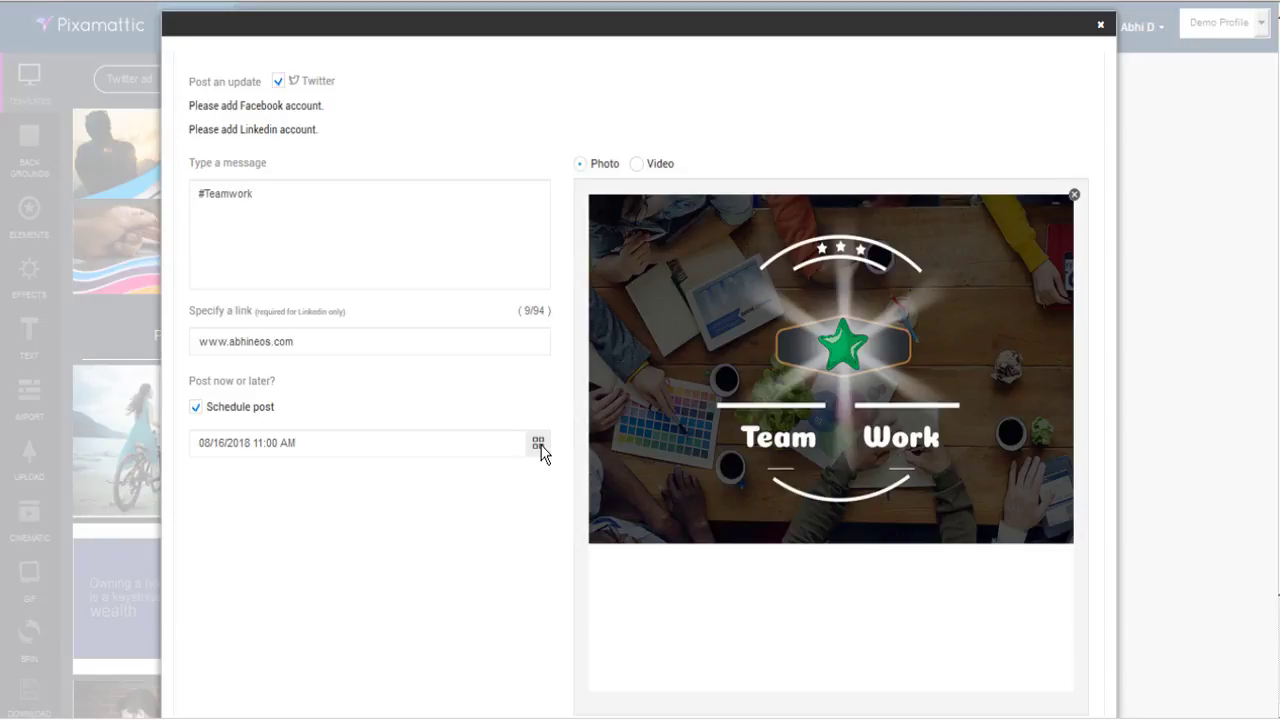
# - Schedule the #Teamwork Twitter post for 08/20/2018 at 8:50 AM and post it
pyautogui.click(367, 443)
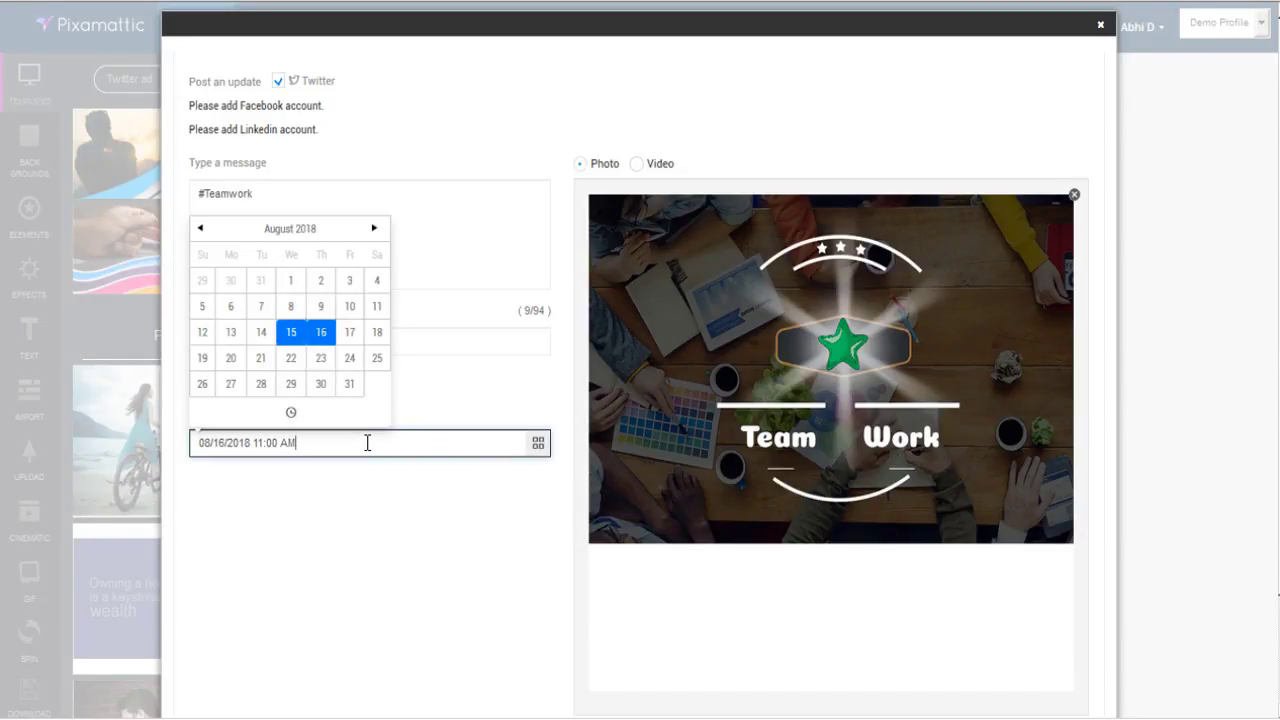
pyautogui.click(232, 360)
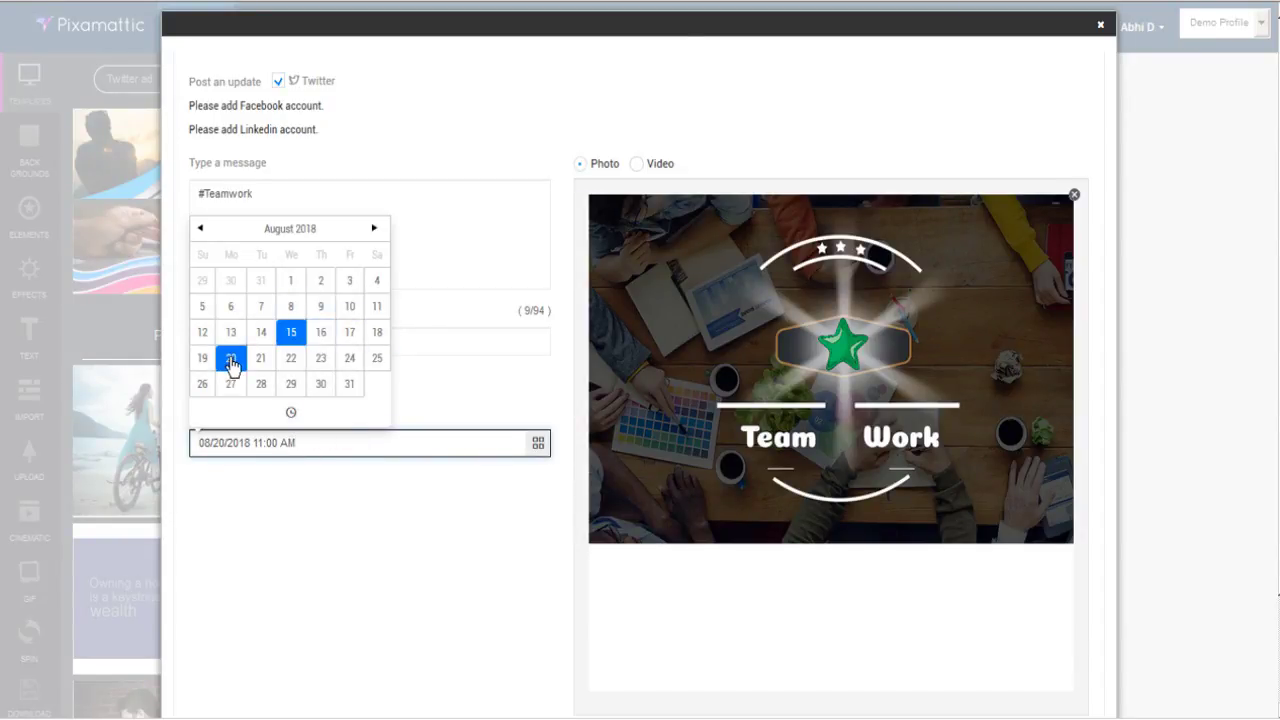
pyautogui.click(289, 412)
pyautogui.click(218, 397)
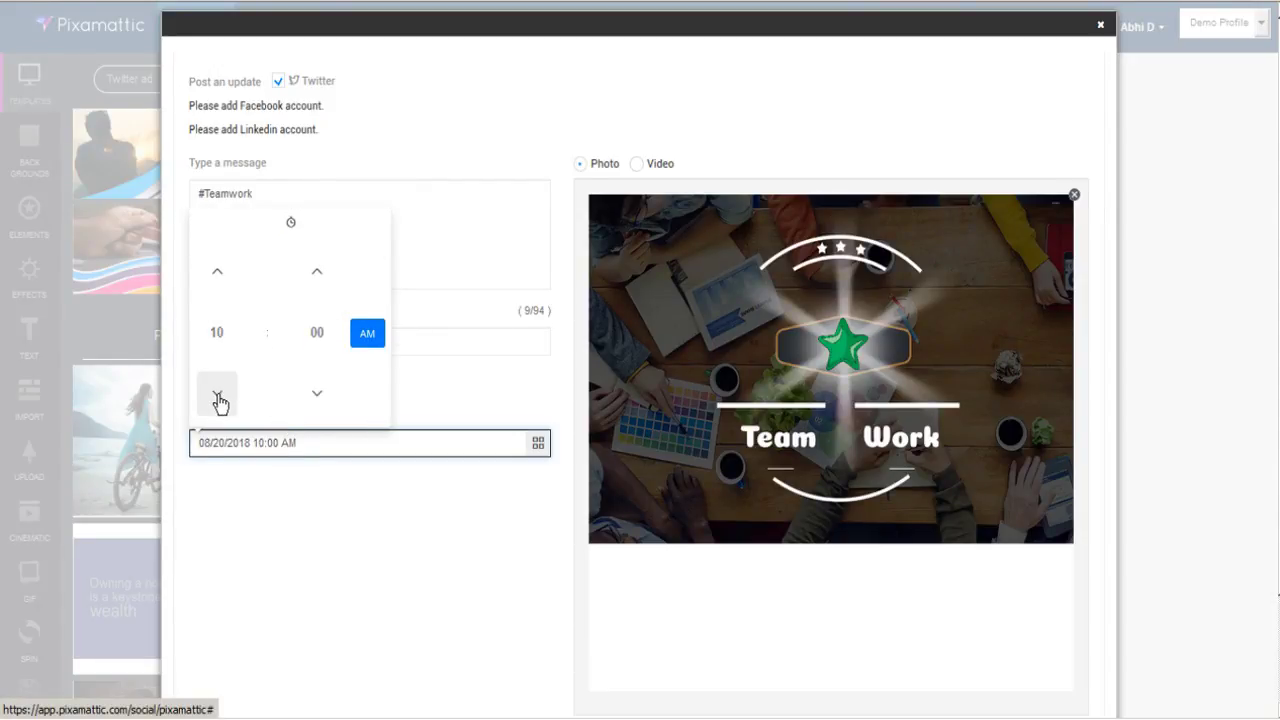
pyautogui.click(317, 398)
pyautogui.click(317, 398)
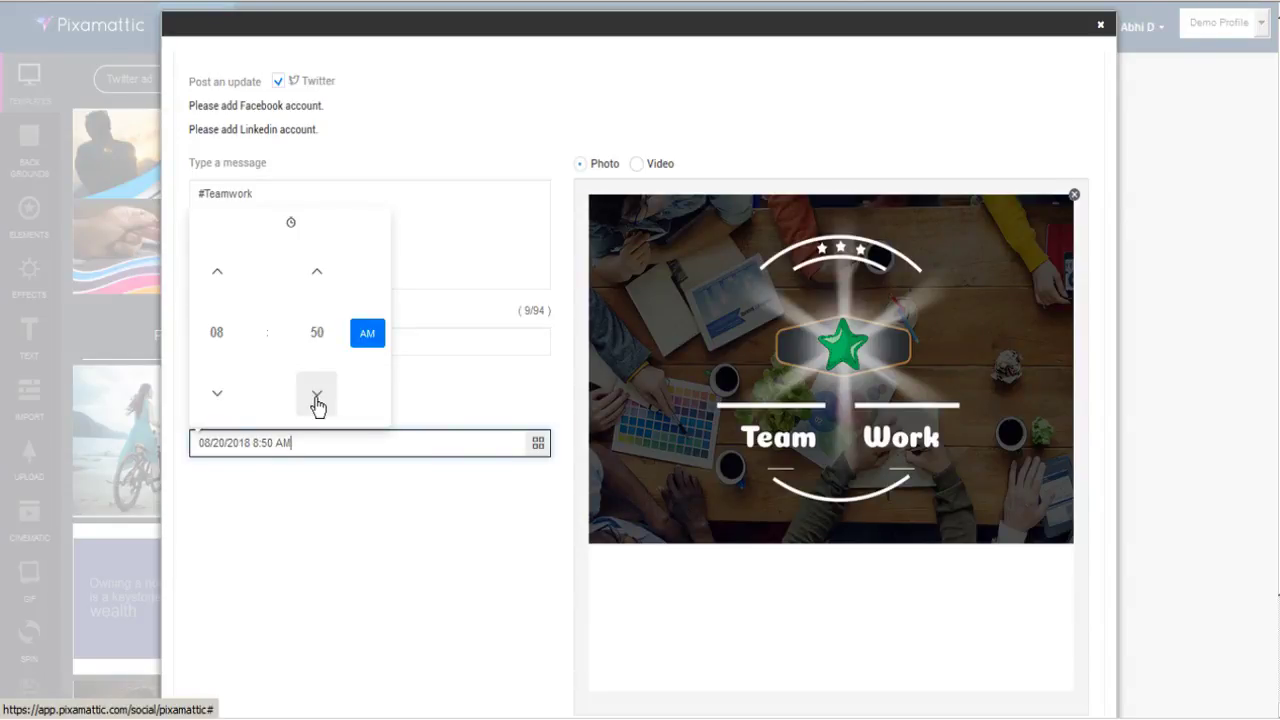
pyautogui.click(432, 376)
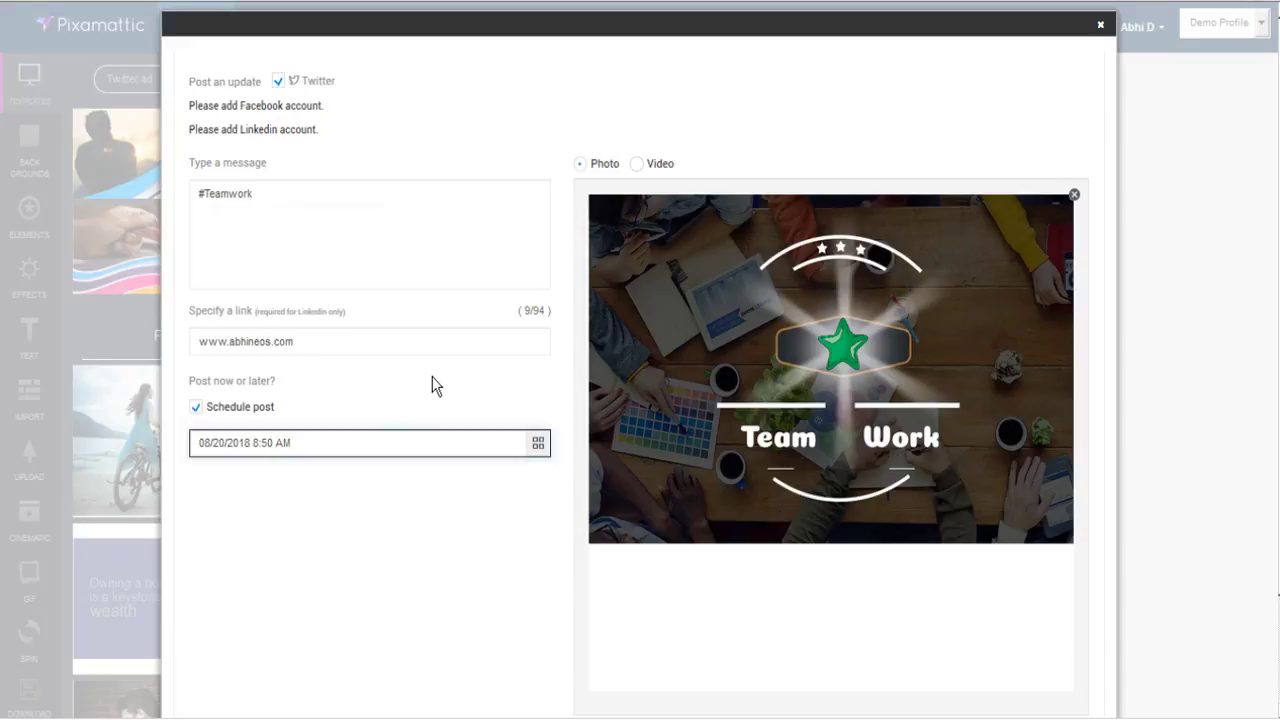
pyautogui.scroll(-3, 429, 390)
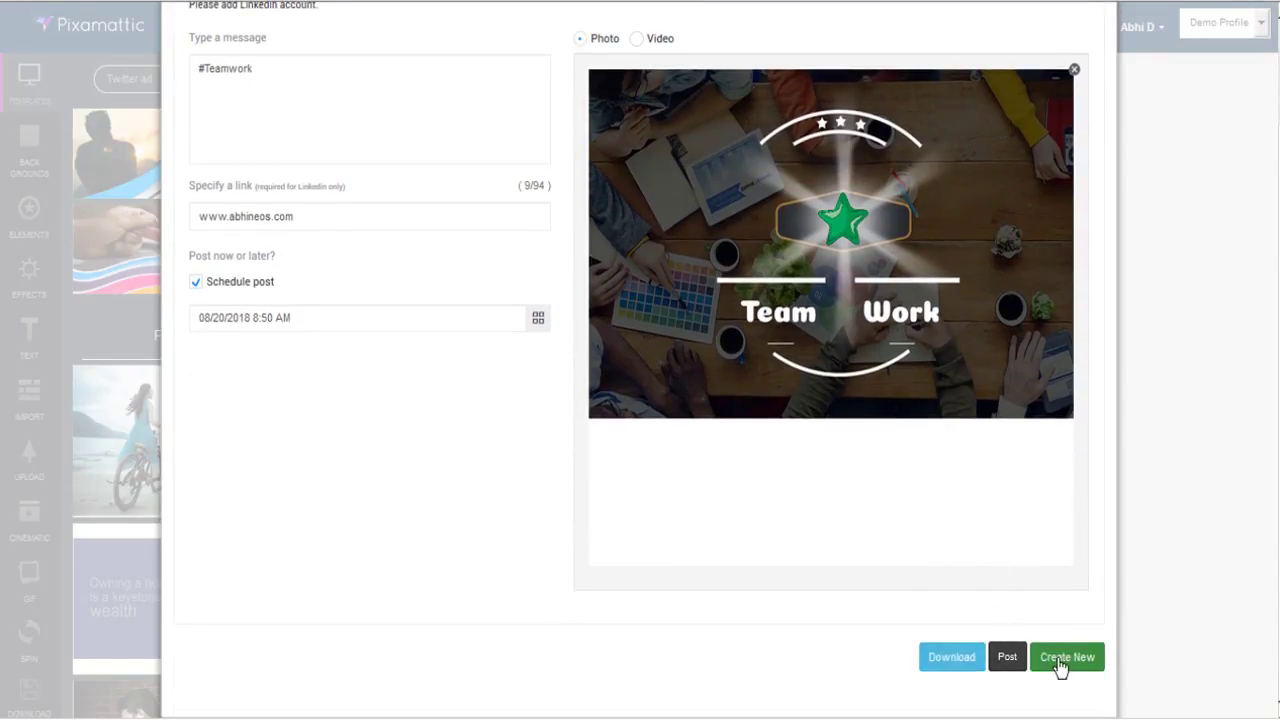
pyautogui.click(1008, 657)
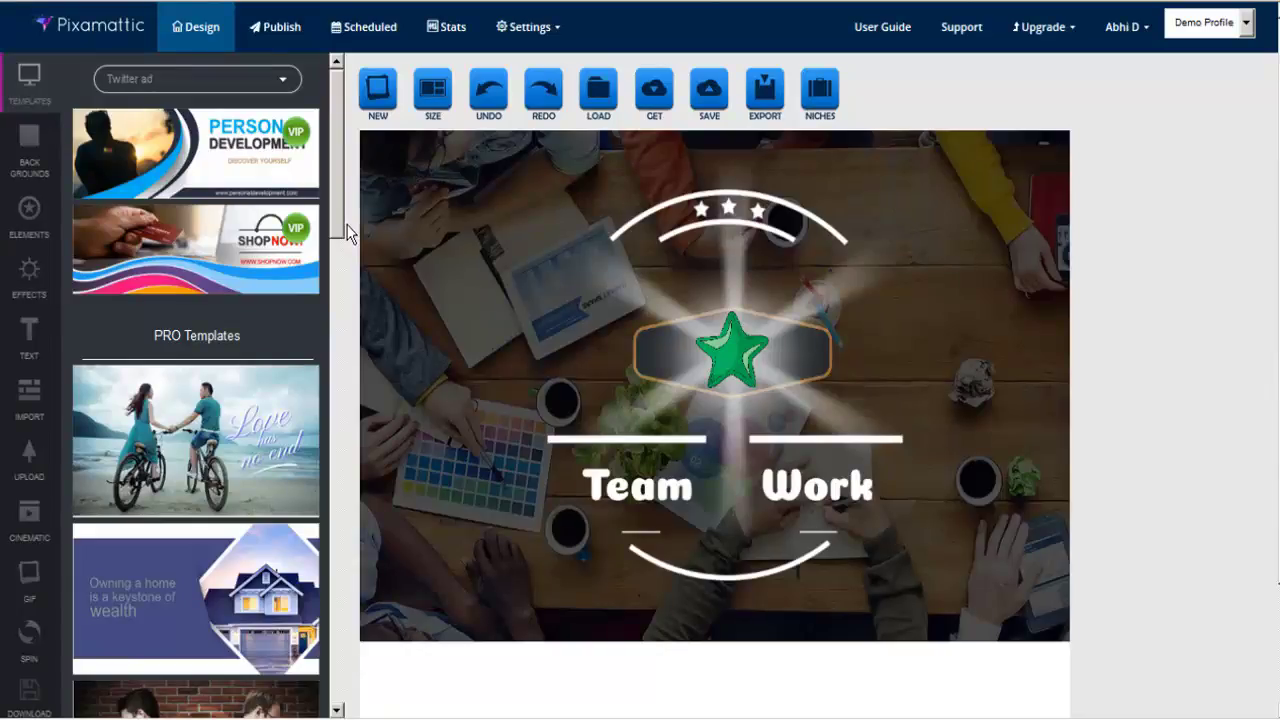
# - Add four GIF slides of the Team Work design and bring up the Cinematic video picker
pyautogui.click(26, 589)
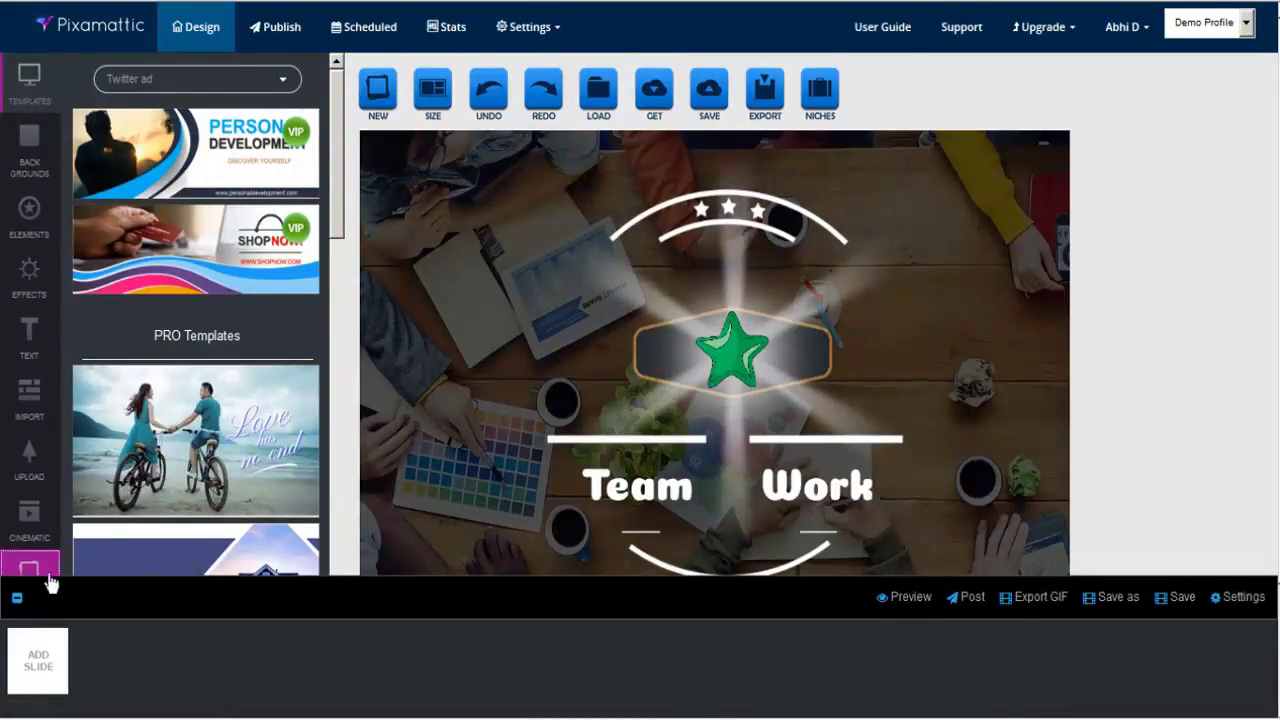
pyautogui.click(37, 668)
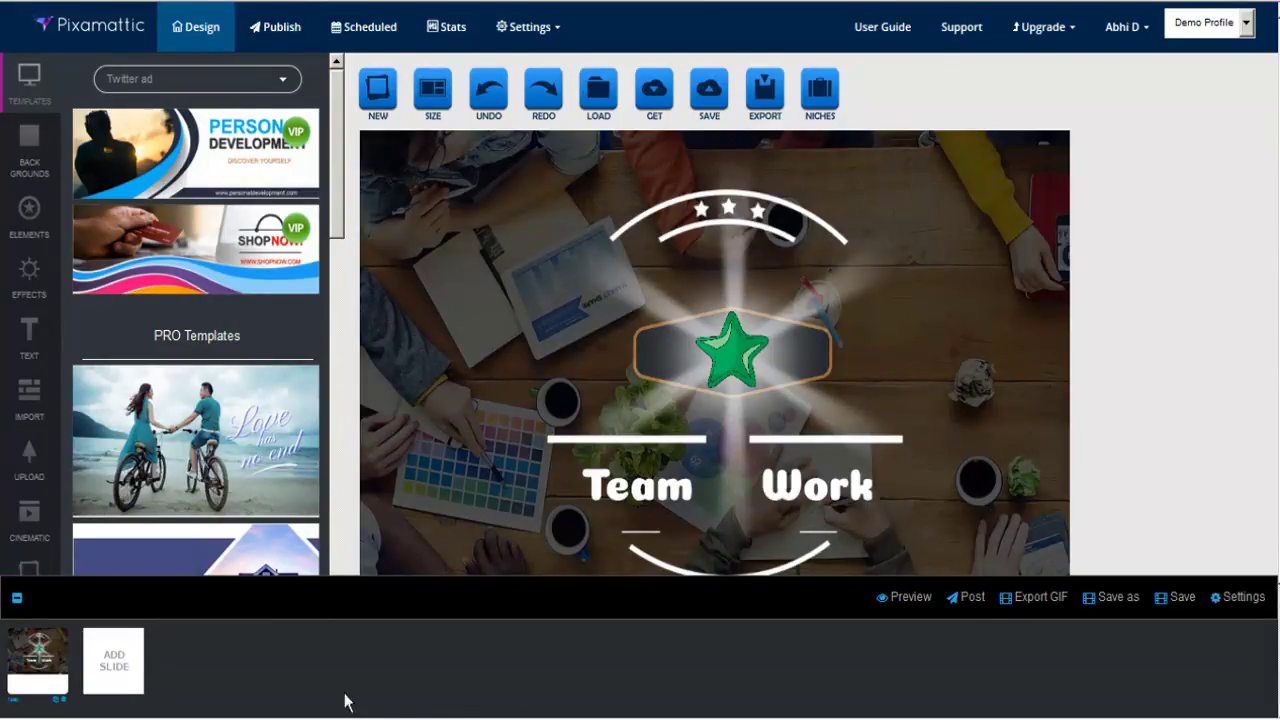
pyautogui.click(105, 668)
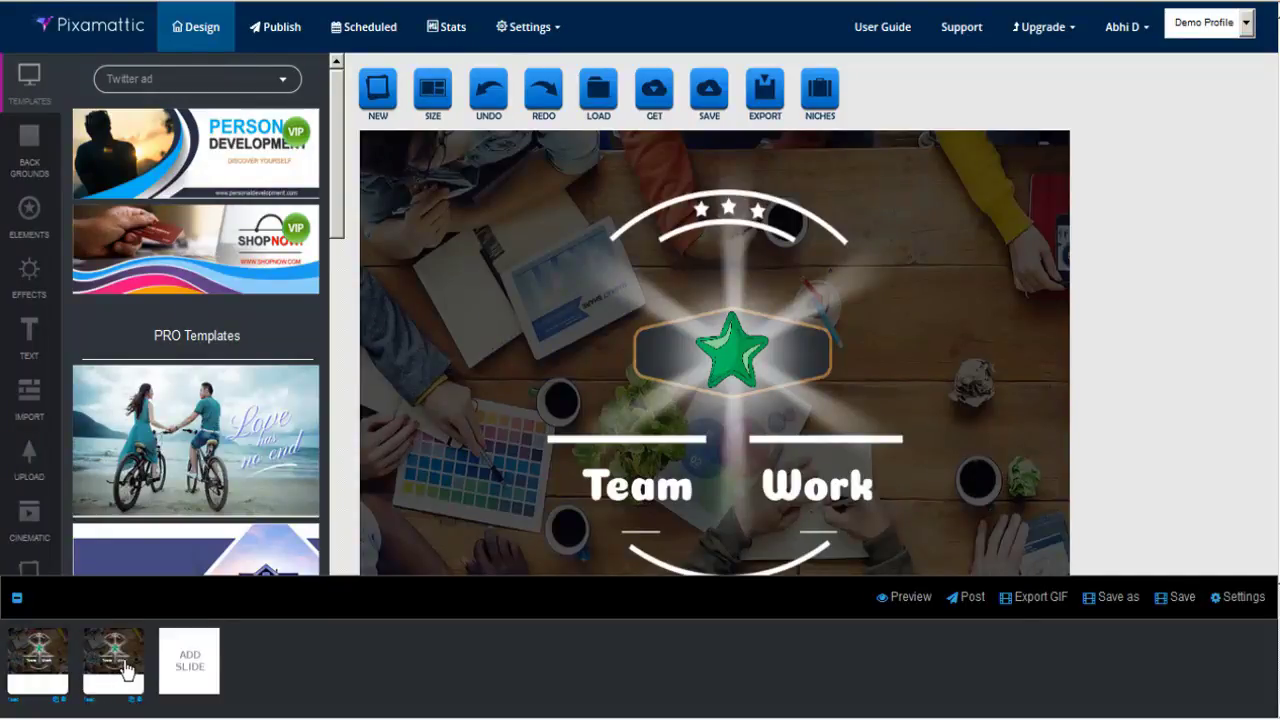
pyautogui.click(192, 672)
pyautogui.click(267, 655)
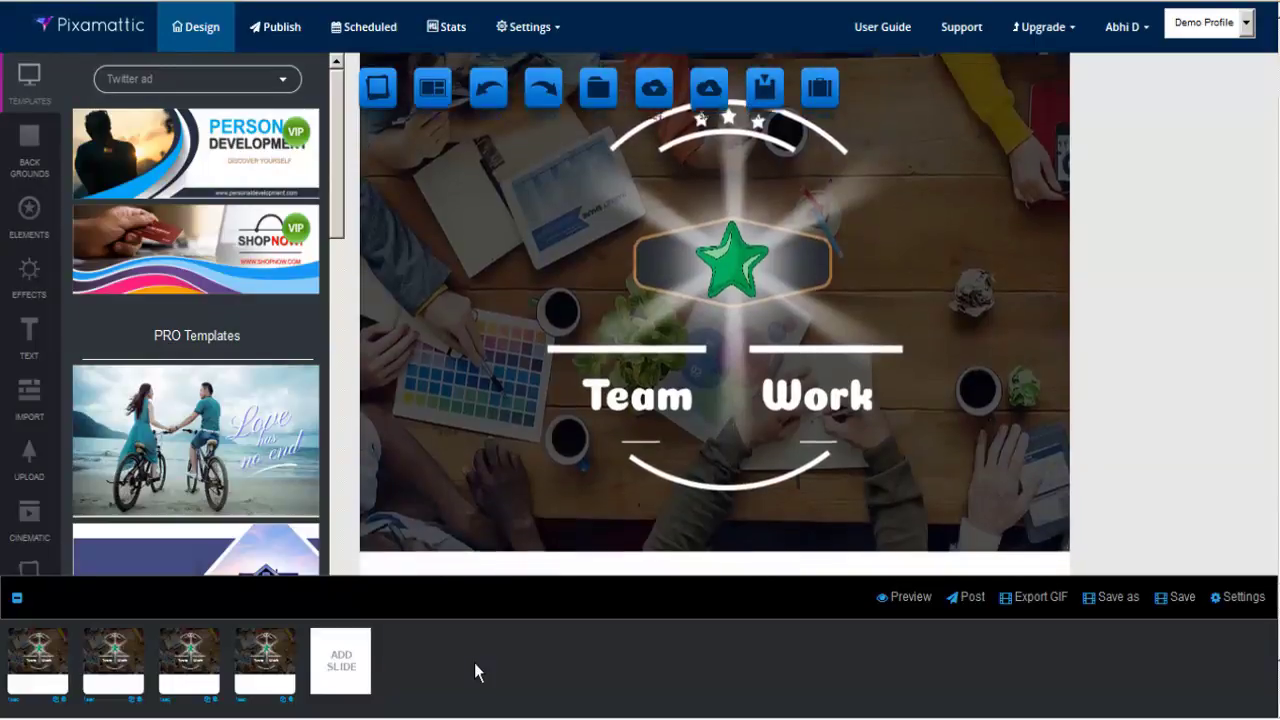
pyautogui.click(28, 522)
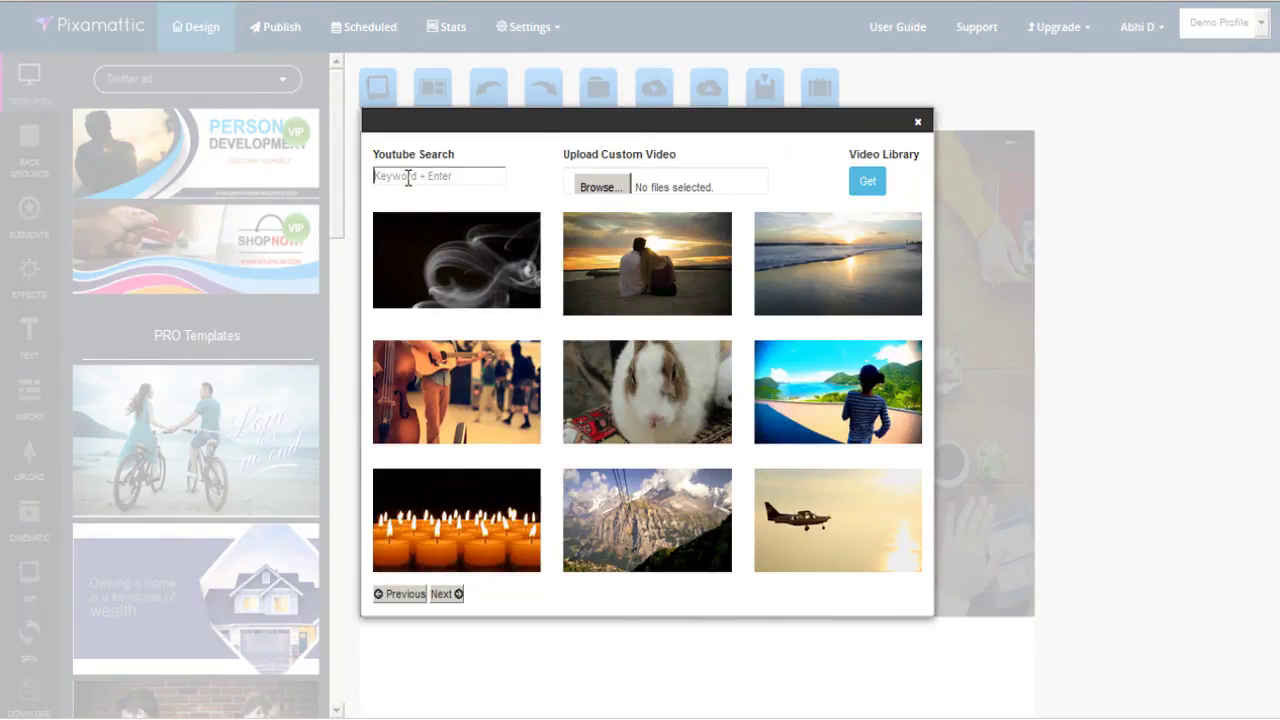
pyautogui.click(920, 124)
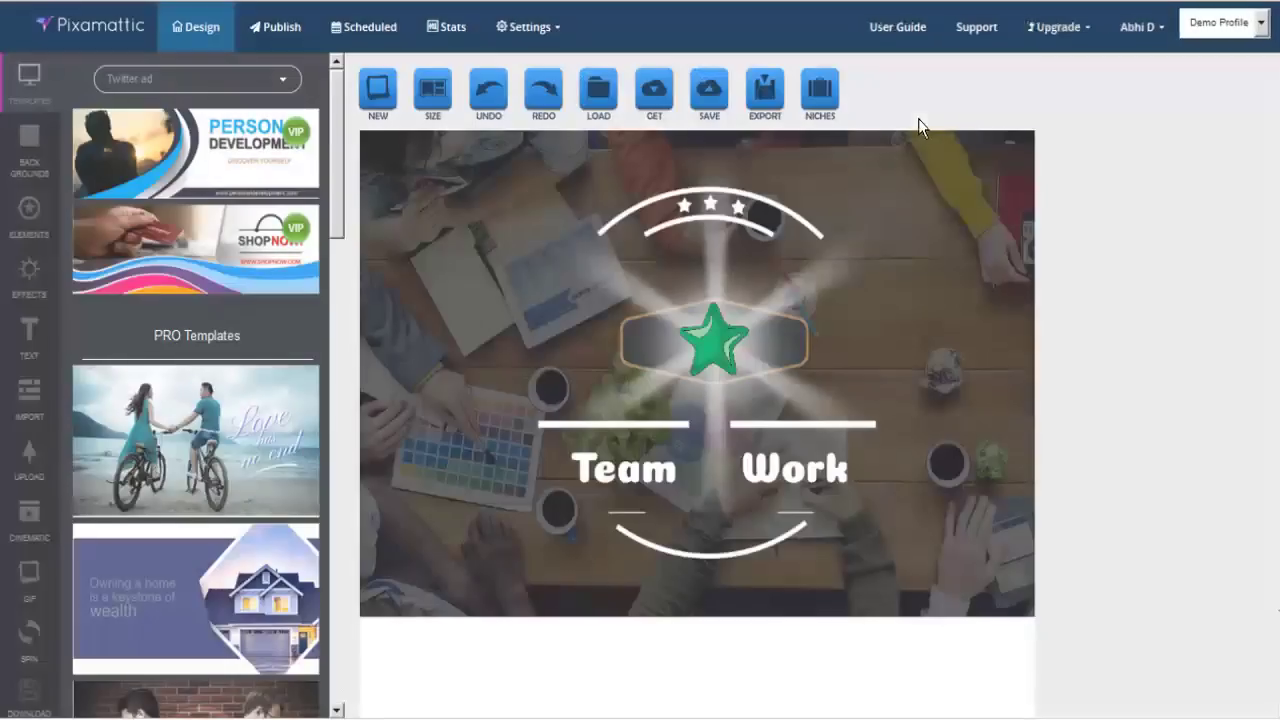